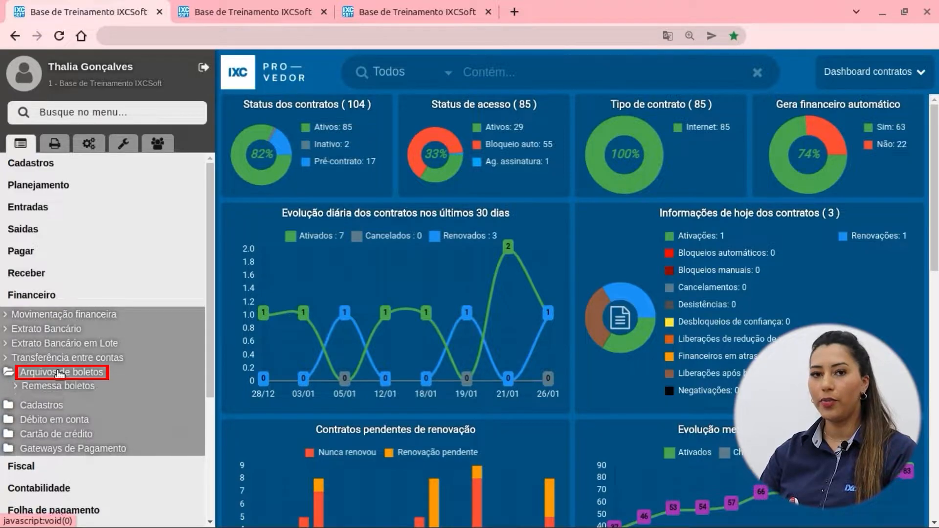
Step: Start a new boleto remittance file for the Banco do Brasil portfolio (Carteira 1), with "Trazer todos os títulos em aberto" set to Não
click(53, 389)
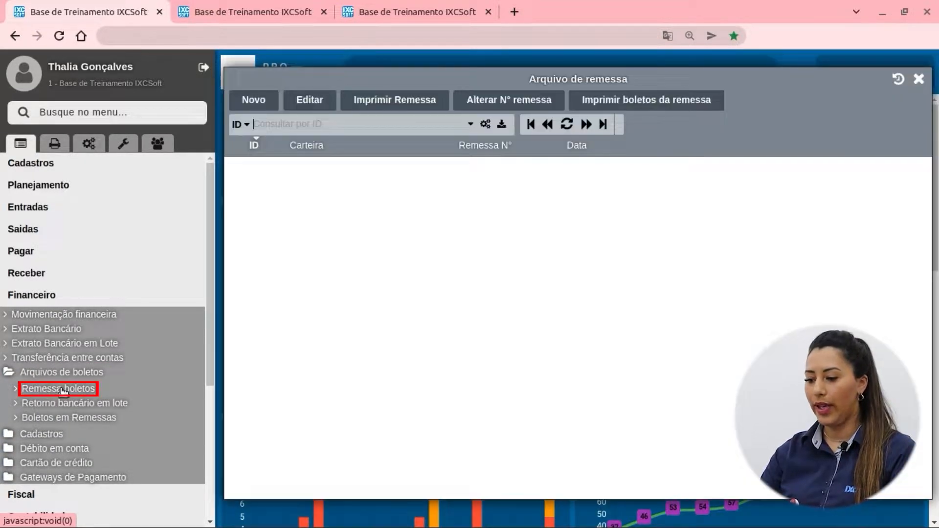
click(566, 125)
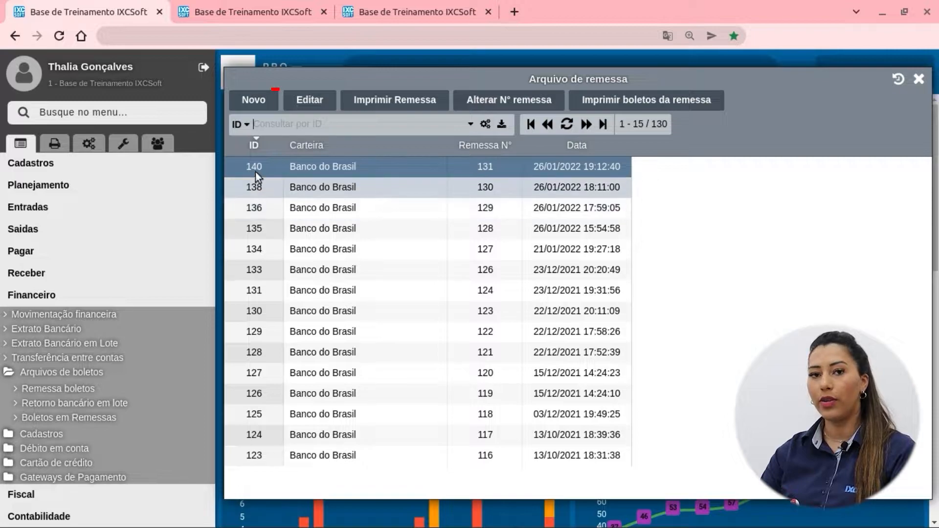
click(253, 103)
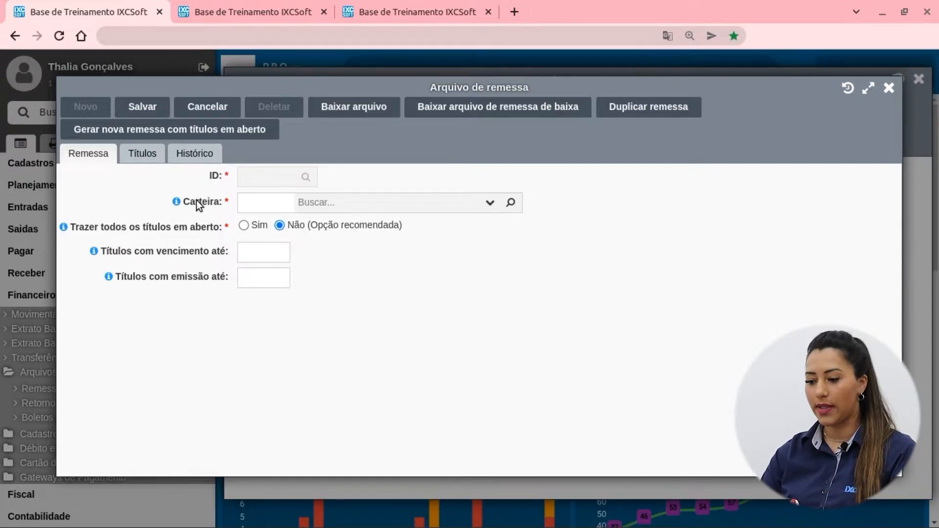
click(510, 203)
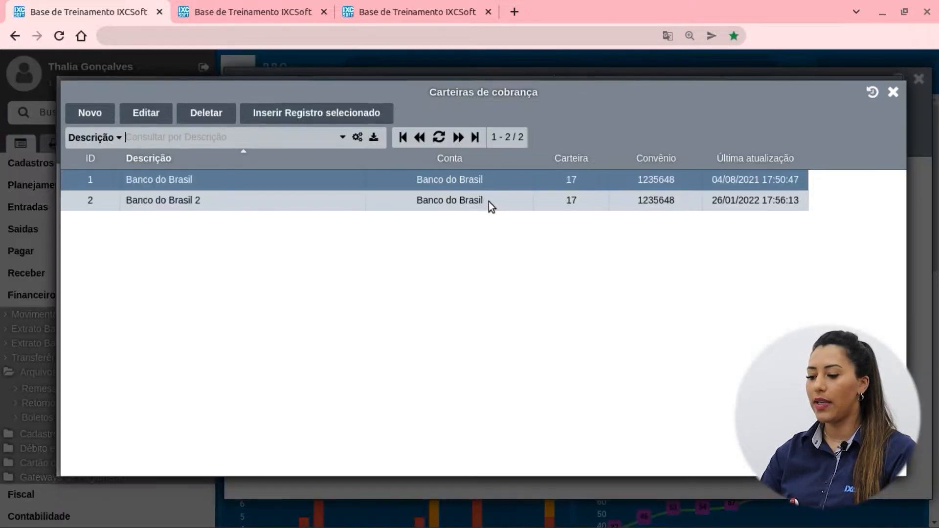
double_click(470, 181)
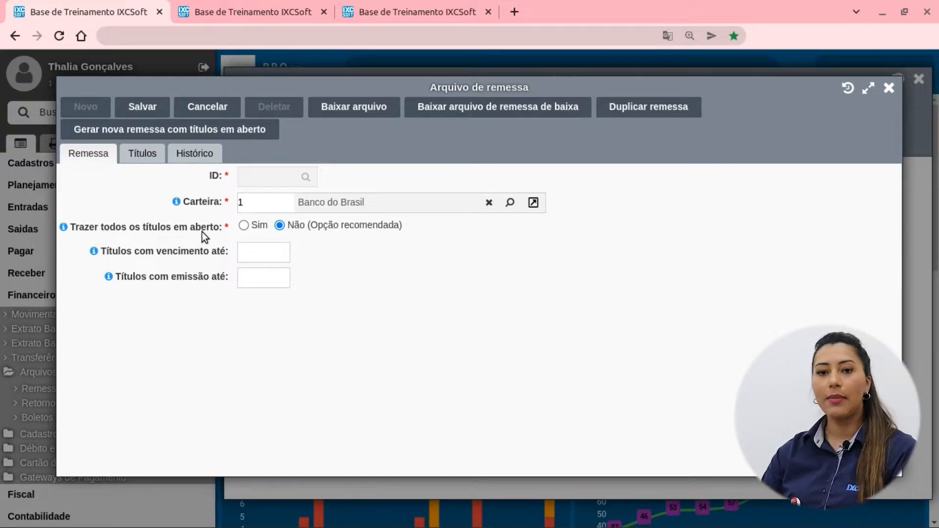
click(244, 226)
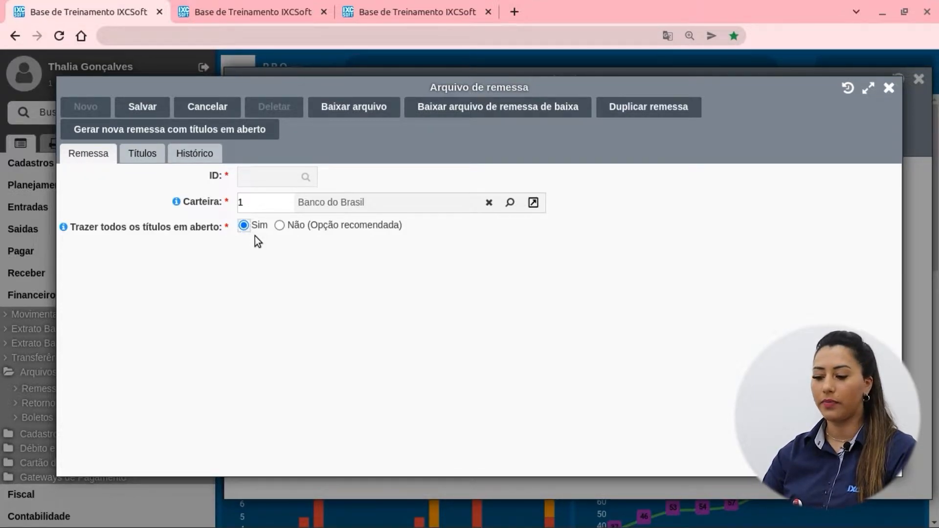
click(279, 225)
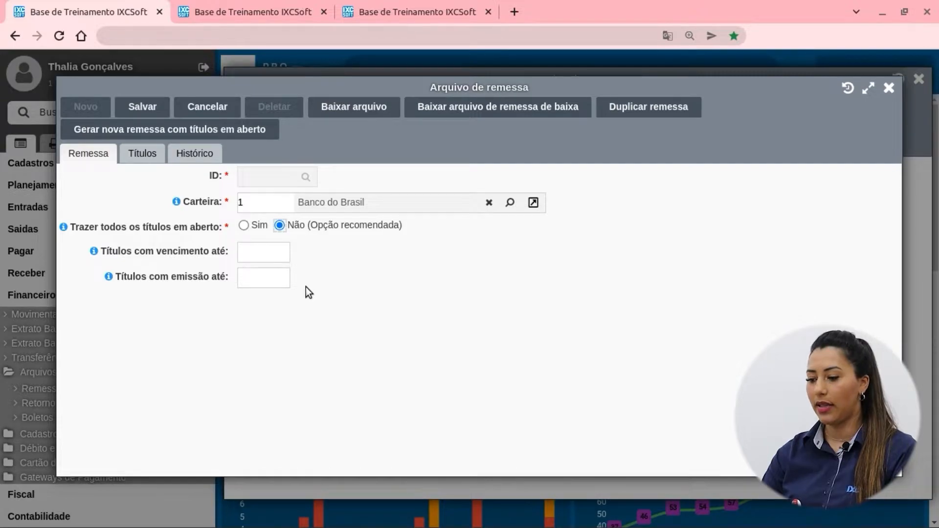
Step: Duplicate the system's browser tab and search the client register by the customer's first name under Razão social
right_click(133, 6)
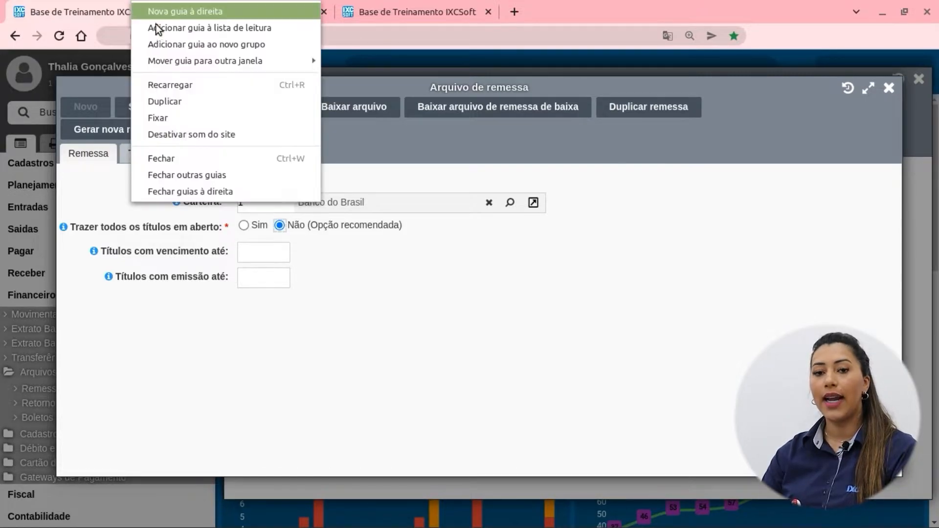
click(163, 95)
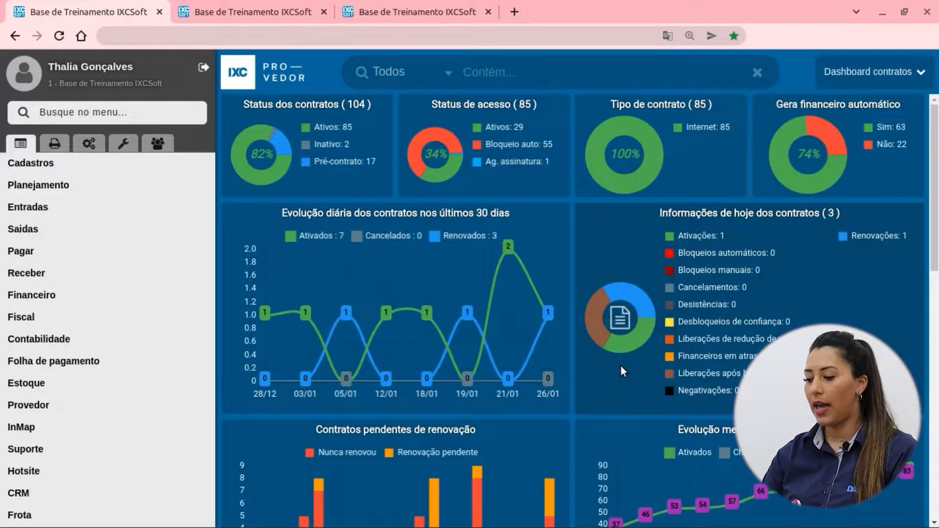
click(49, 166)
click(43, 183)
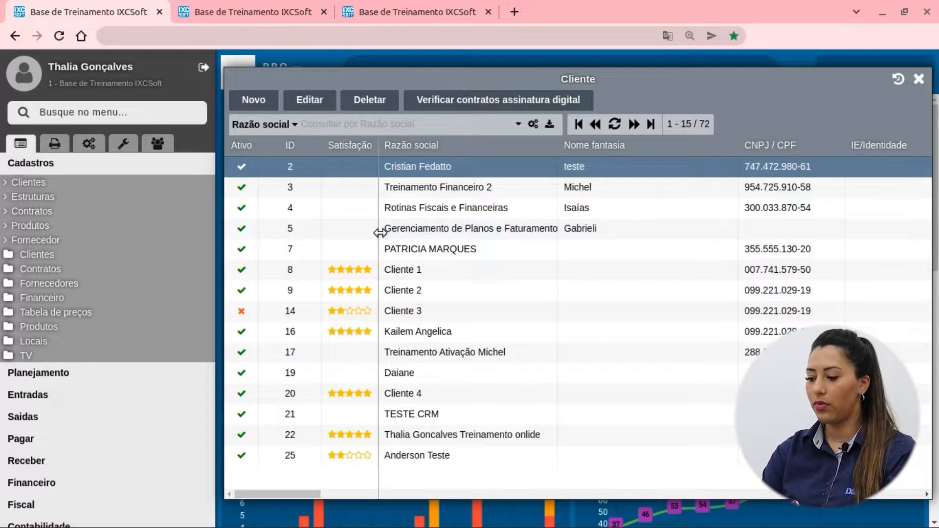
text(Maria)
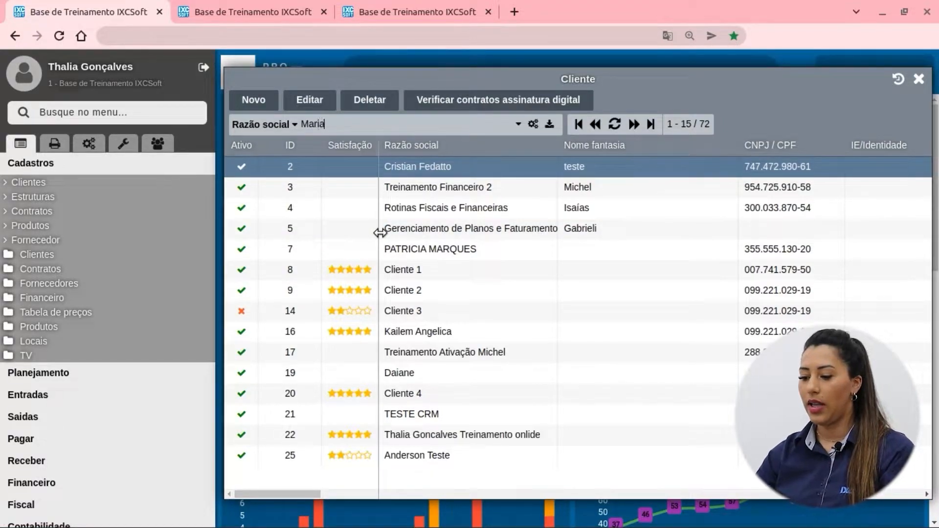
key(Return)
Step: Open the matching customer's record and examine the issue and due dates of their financial titles
click(405, 259)
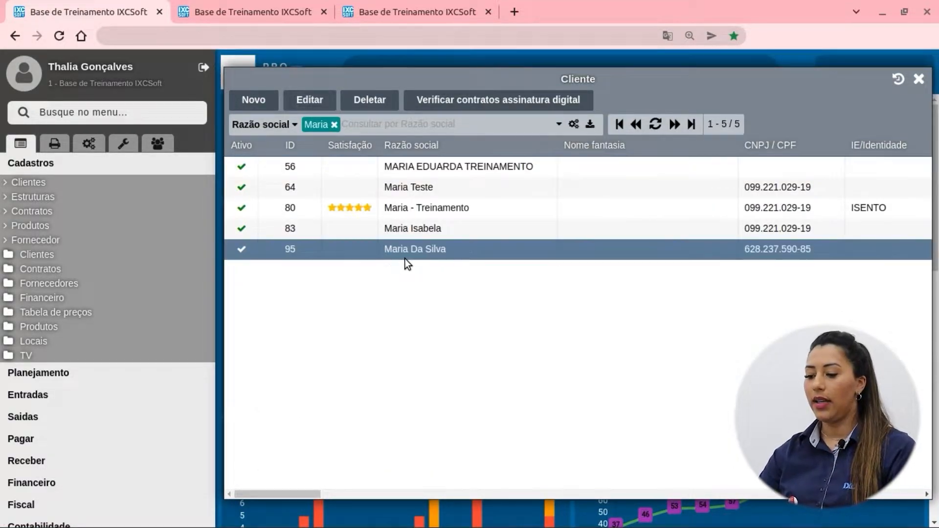
click(323, 100)
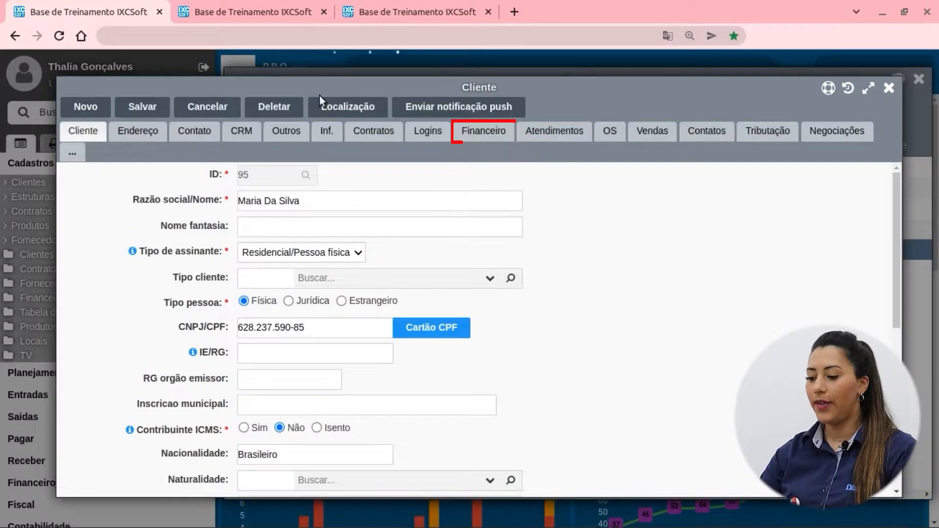
click(475, 137)
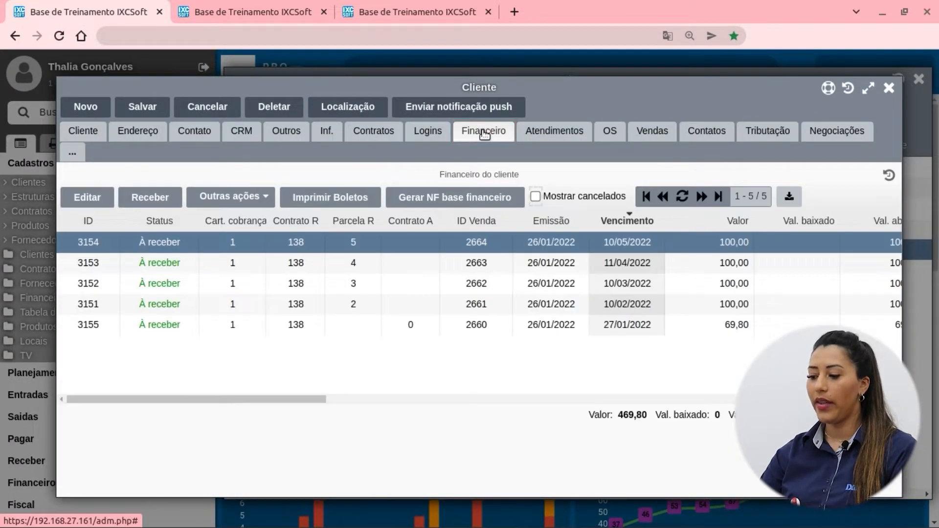
click(585, 330)
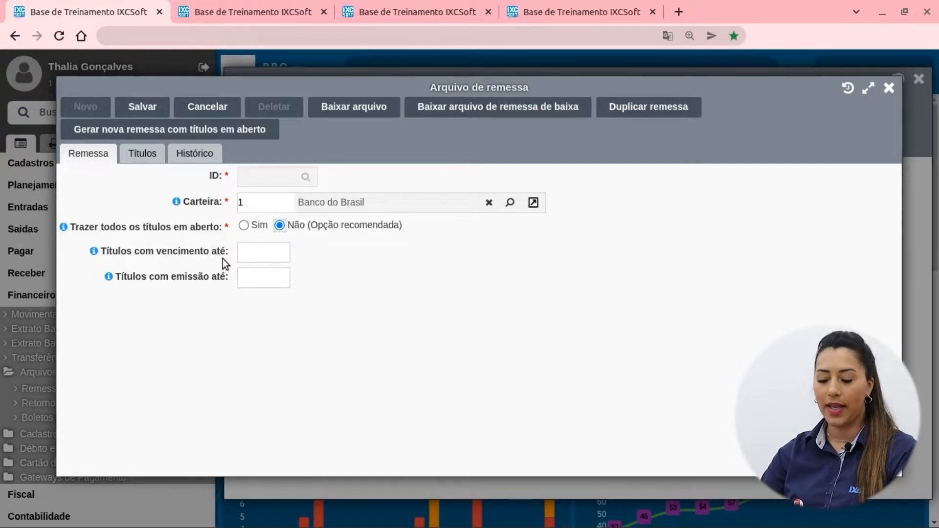
Step: Back in the new remittance file, limit the titles to those due by 31/03/2022
click(258, 255)
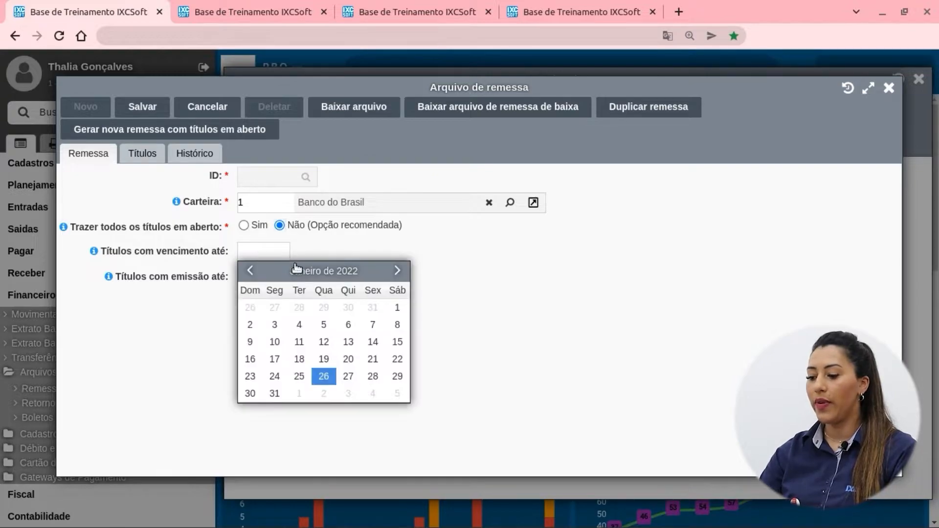
click(399, 270)
click(399, 270)
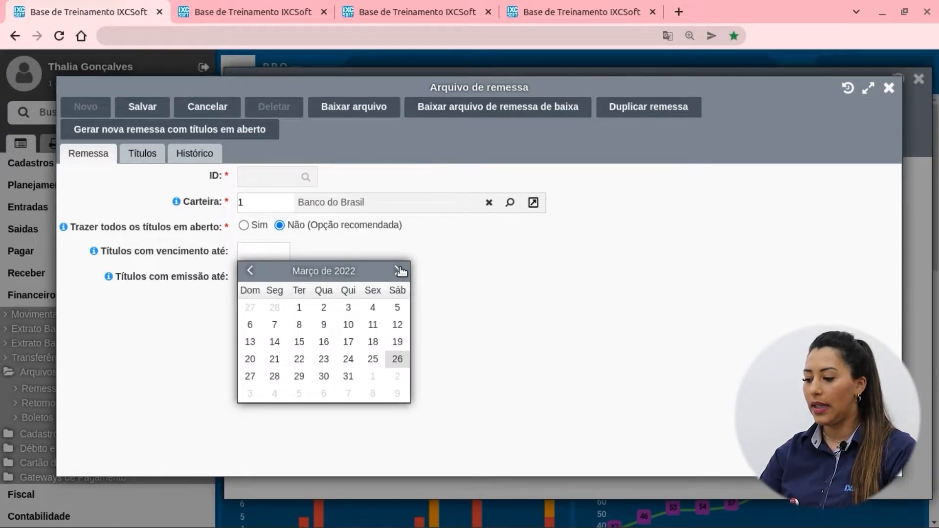
click(347, 377)
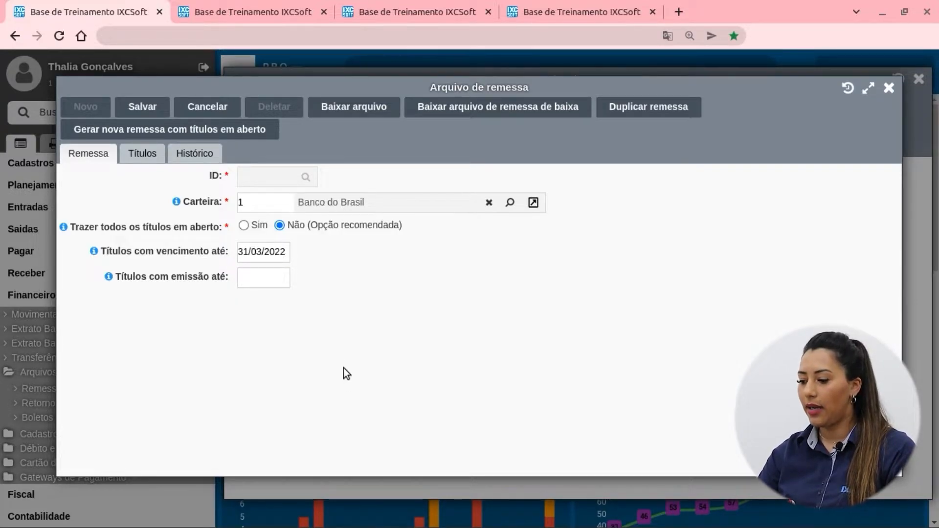
Step: Return to the customer's financial titles and check which due dates fall within the remittance limit
click(275, 6)
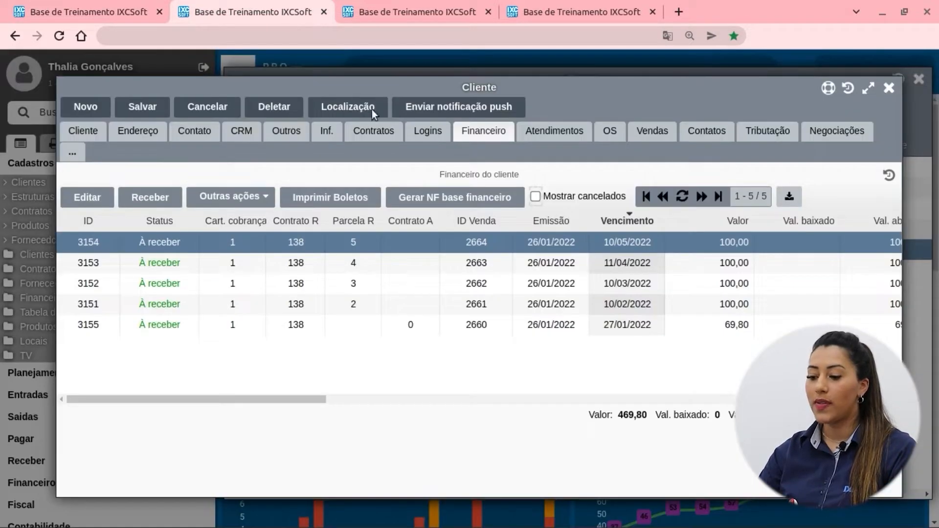
click(640, 325)
click(641, 307)
click(644, 322)
click(650, 289)
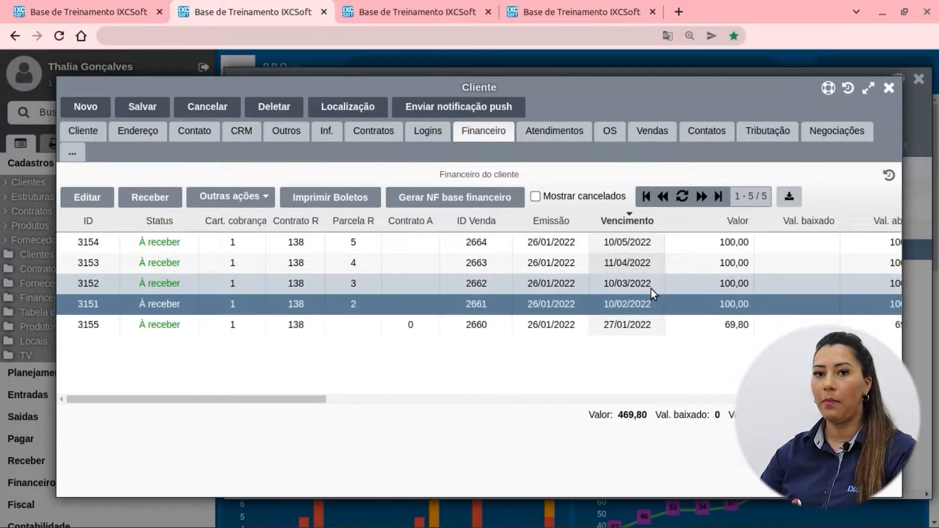
Step: Open the customer's title due 27/01/2022, check its Remessa details, and close the customer's browser tab without saving
click(637, 324)
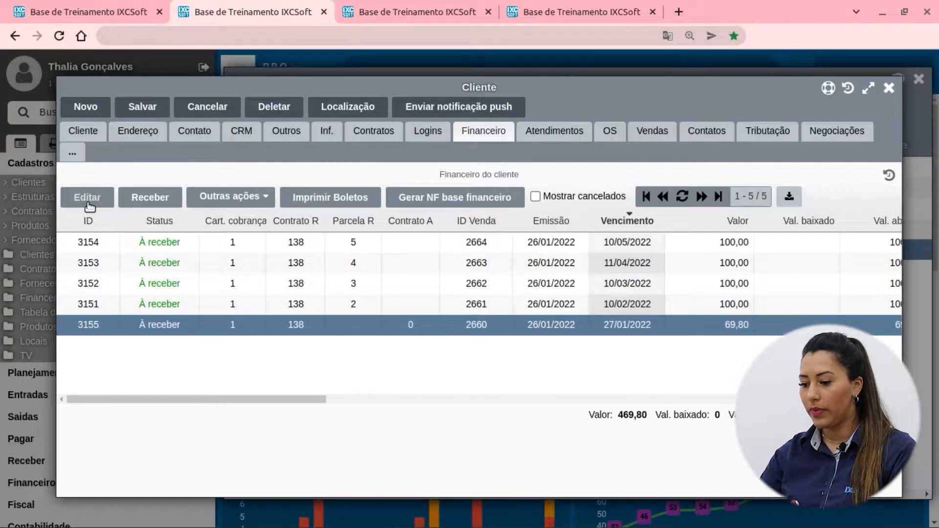
click(88, 200)
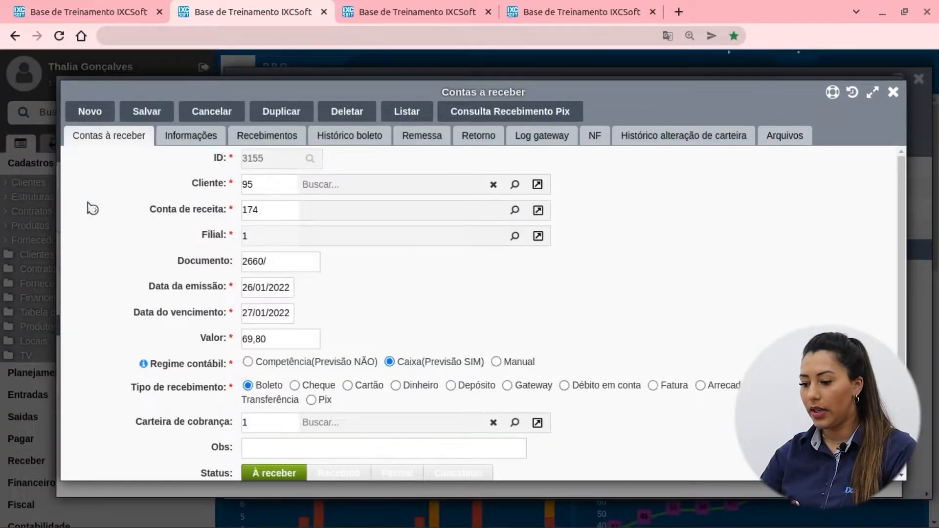
click(202, 142)
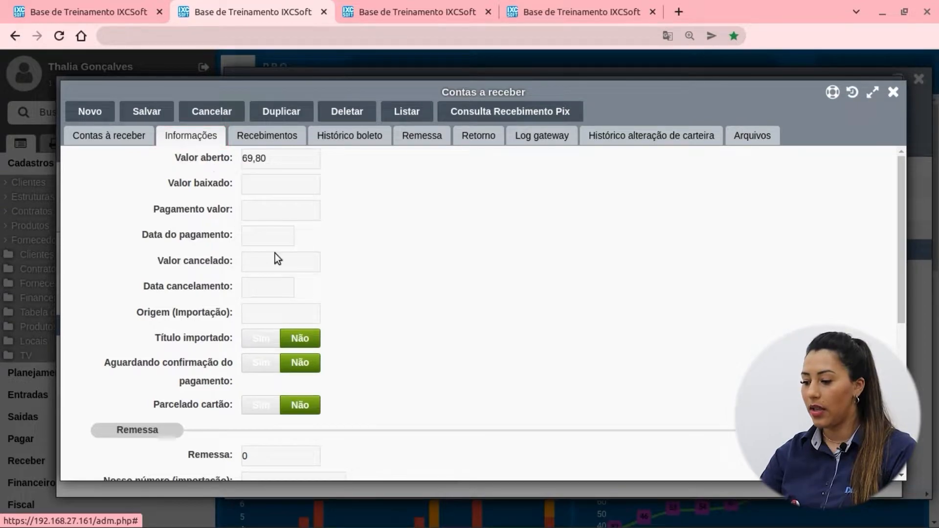
scroll(275, 255, down, 3)
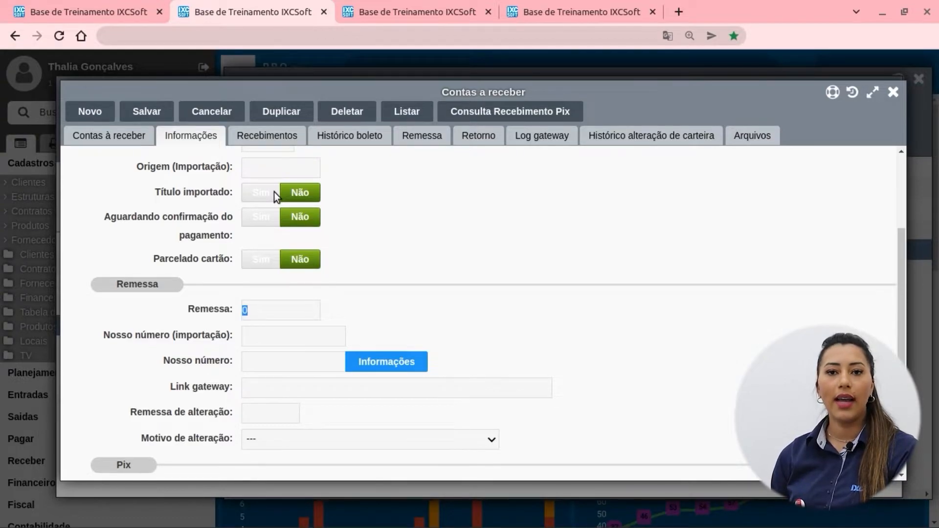
click(322, 11)
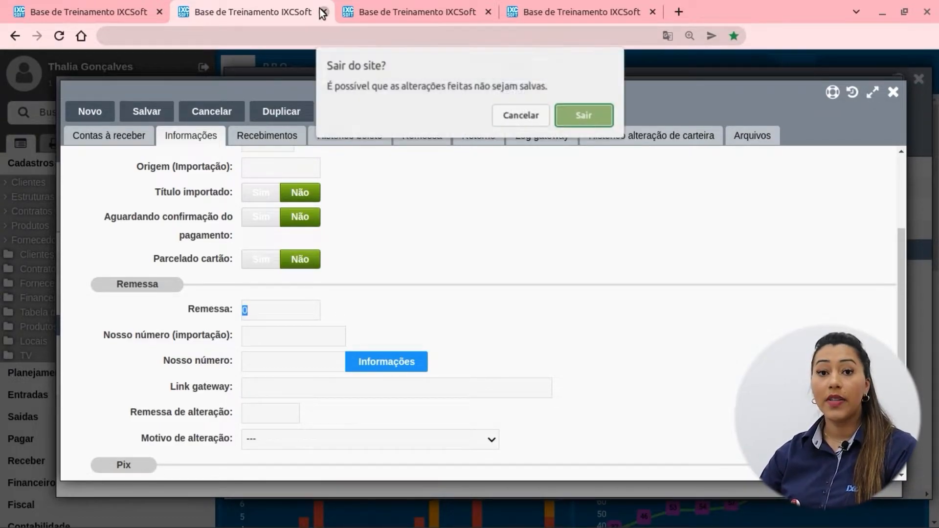
key(Return)
Step: Try 26/01/2022 as the remittance's issue-date limit and clear that field again
click(145, 8)
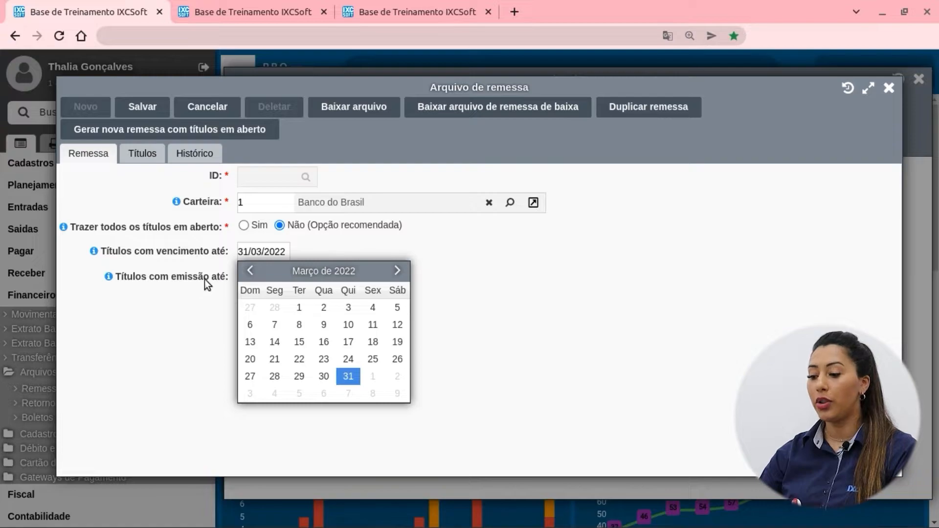
click(259, 276)
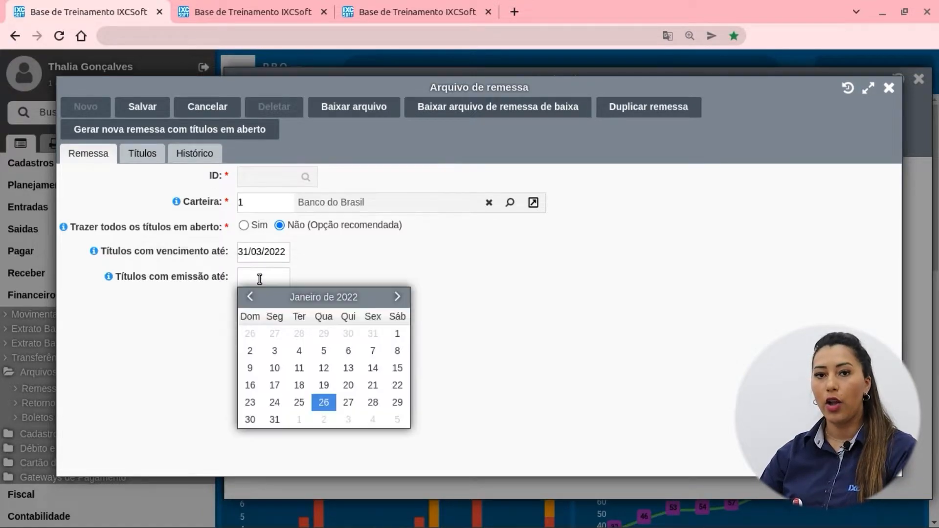
click(322, 402)
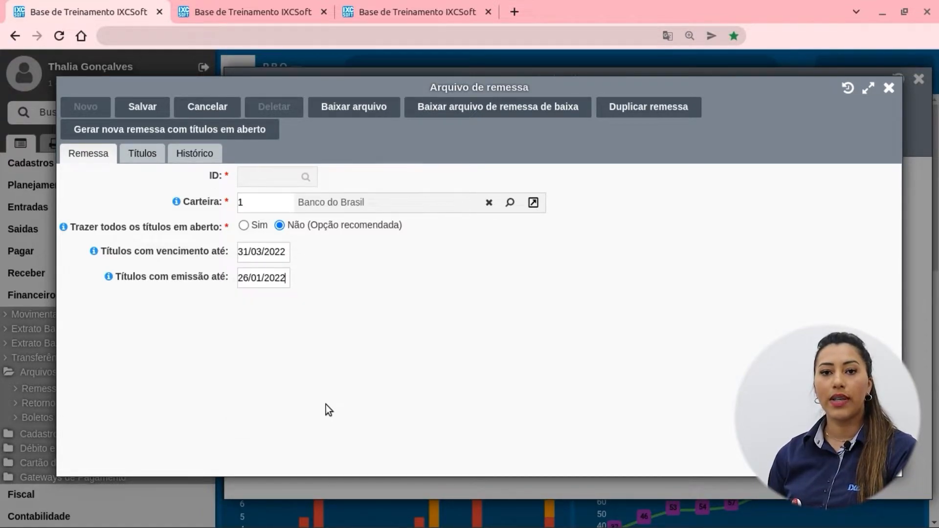
double_click(288, 279)
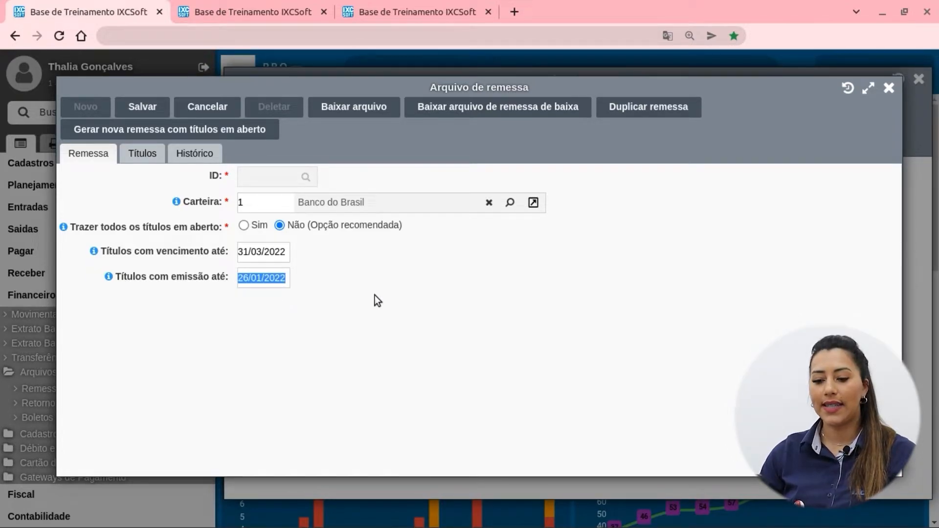
key(BackSpace)
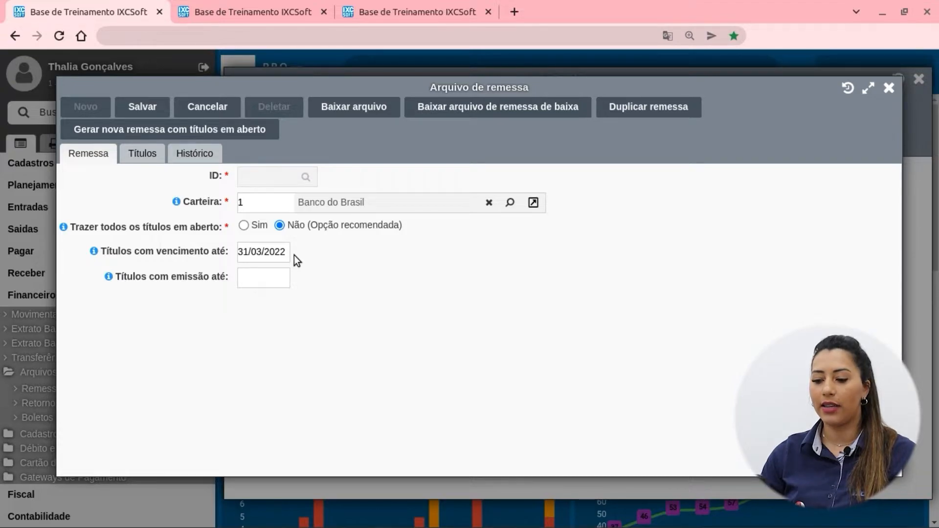
Step: Save the remittance file and review the clients, values and due dates of the titles it includes
click(156, 112)
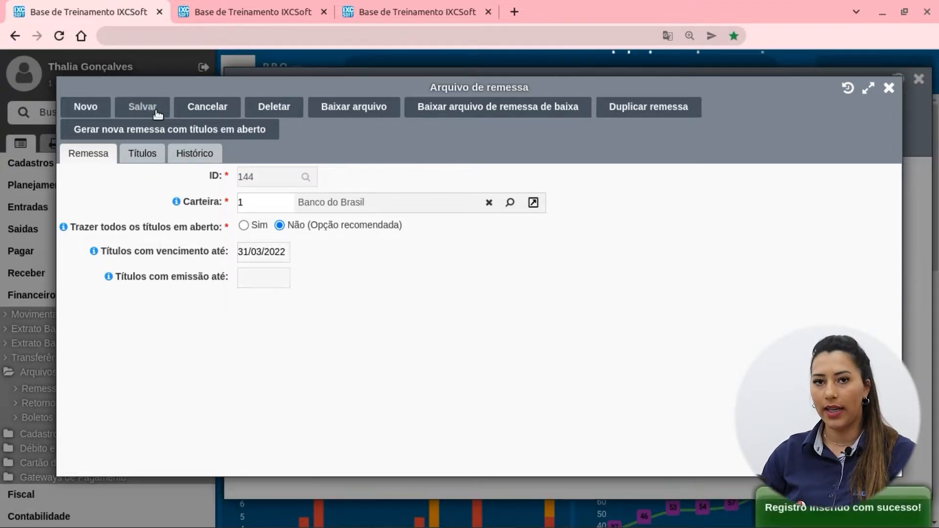
click(145, 156)
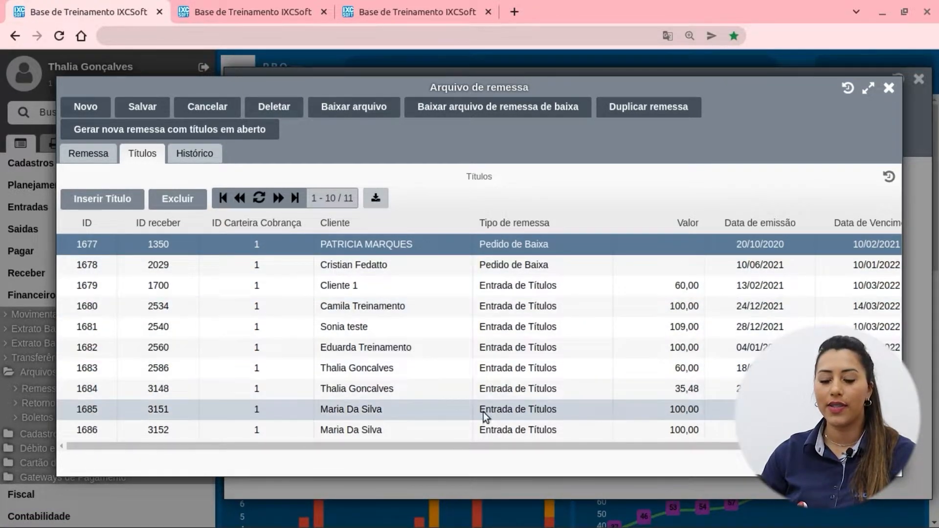
drag(648, 447, 699, 446)
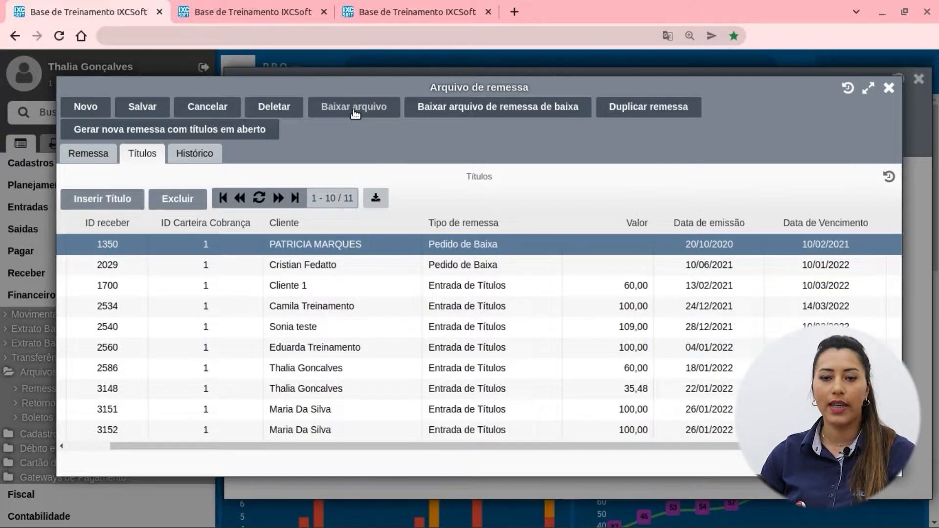
Step: Remove the title due 14/03/2022 from the remittance file
click(322, 308)
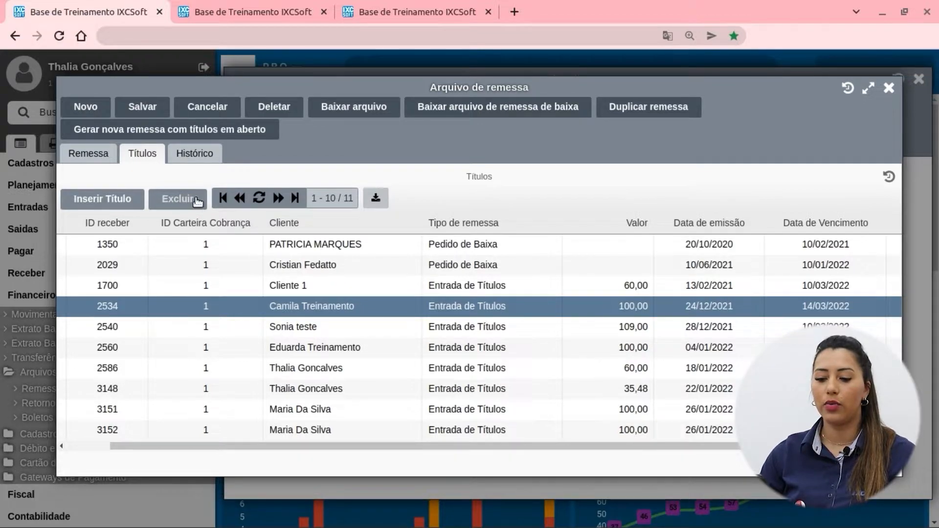
click(172, 199)
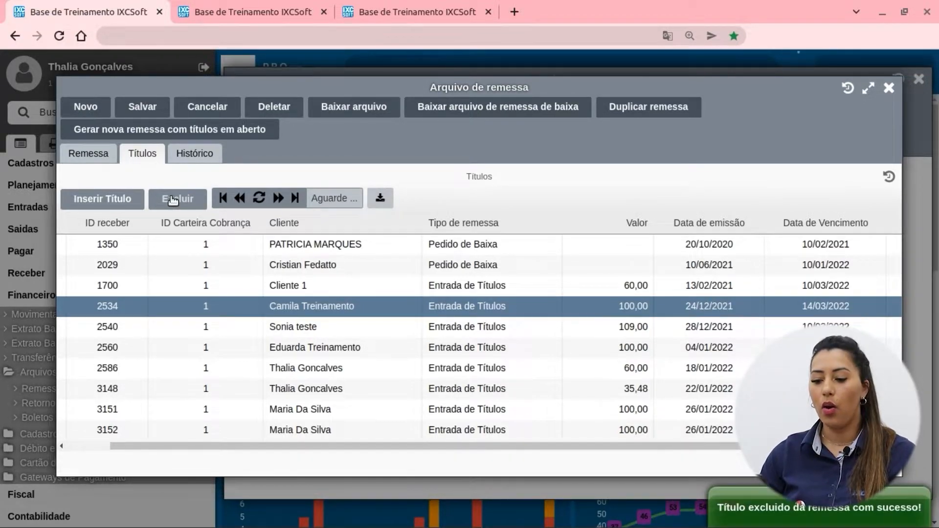
Step: Insert the 150.00 title due 10/04/2024 into the remittance with remittance type Entrada de Títulos, and save it
click(122, 201)
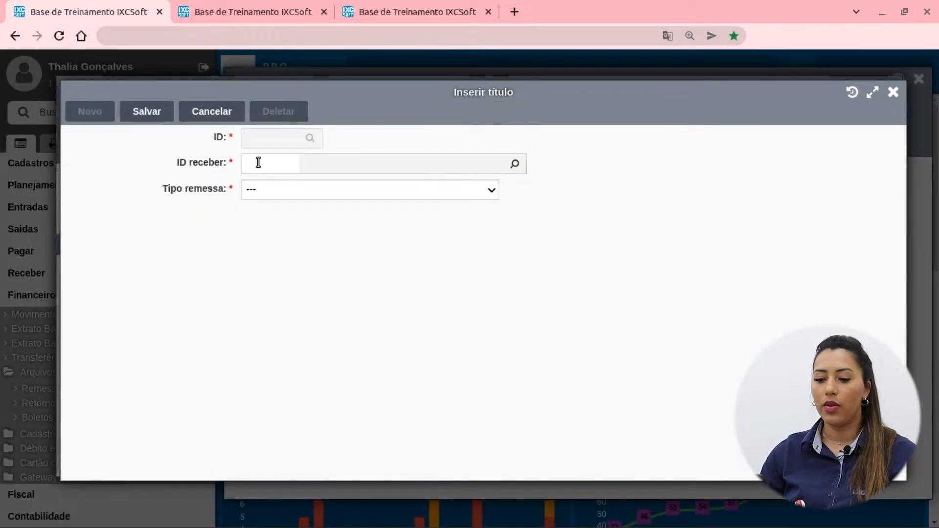
text(105)
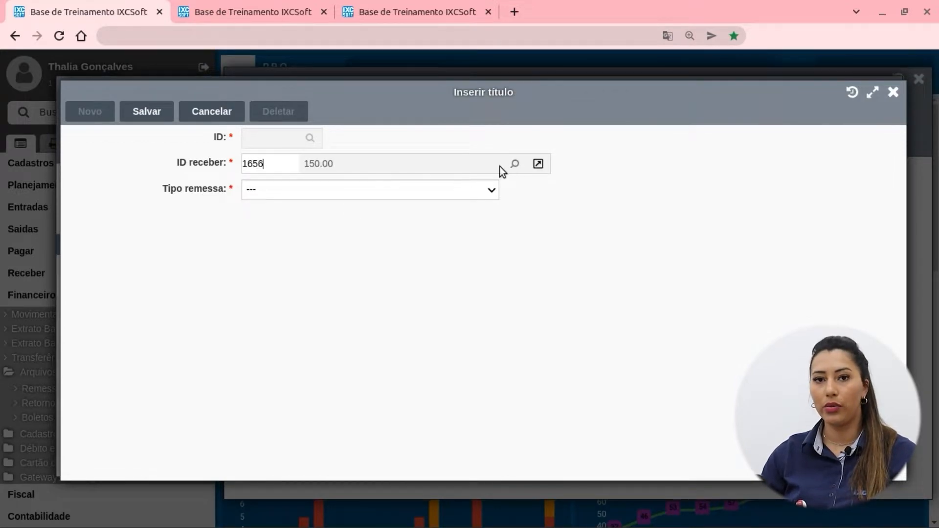
click(513, 164)
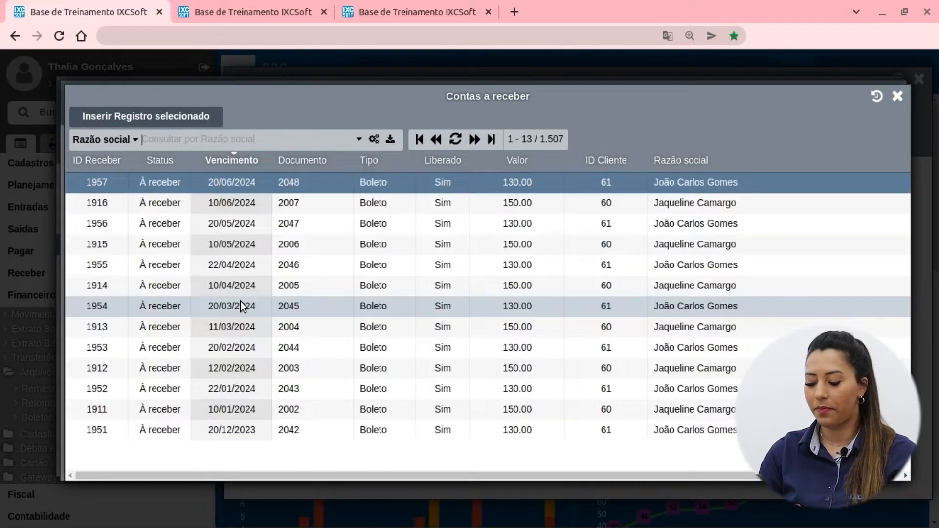
double_click(281, 281)
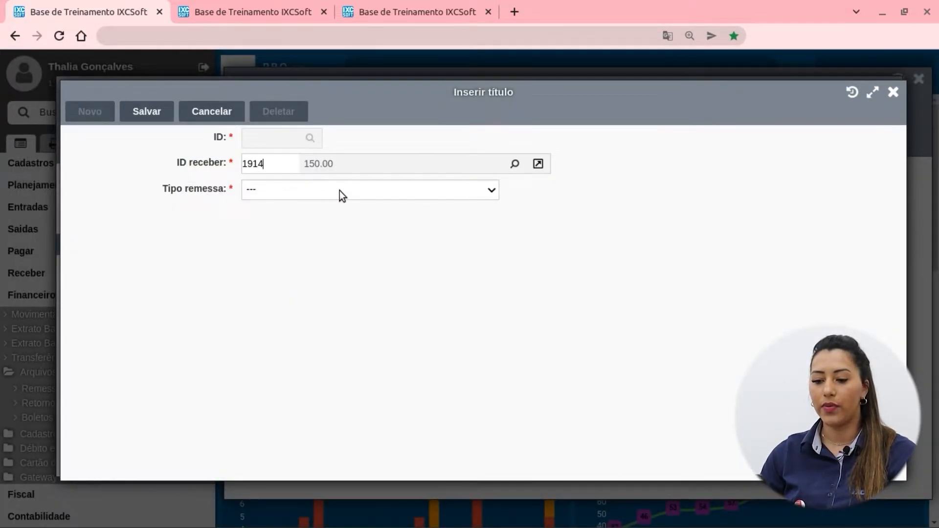
click(343, 196)
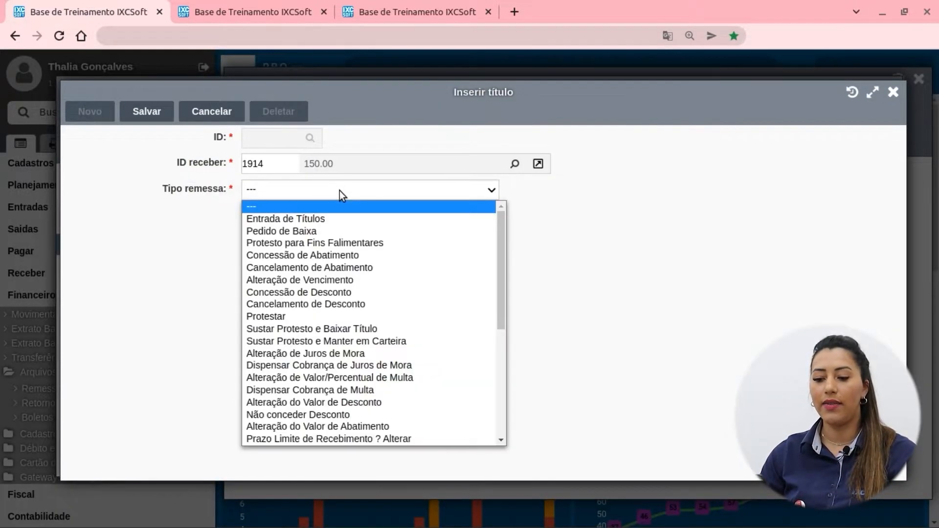
click(316, 222)
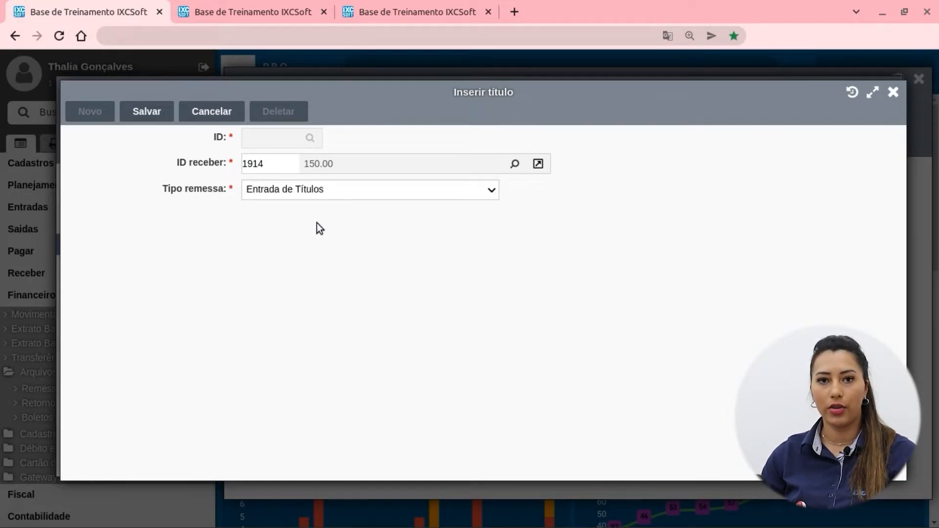
click(148, 115)
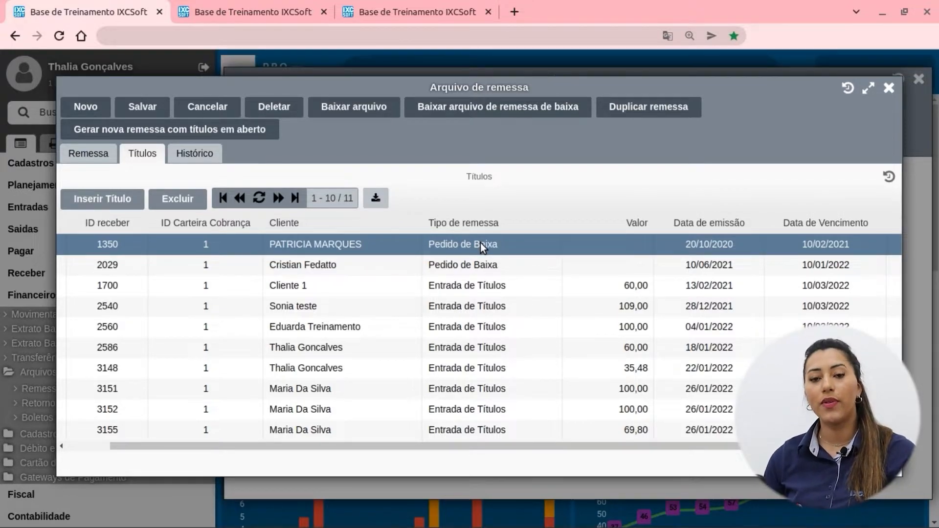
Step: Open the Banco do Brasil billing wallet in the second browser tab and examine the remittance options in its bank settings
click(291, 14)
click(49, 166)
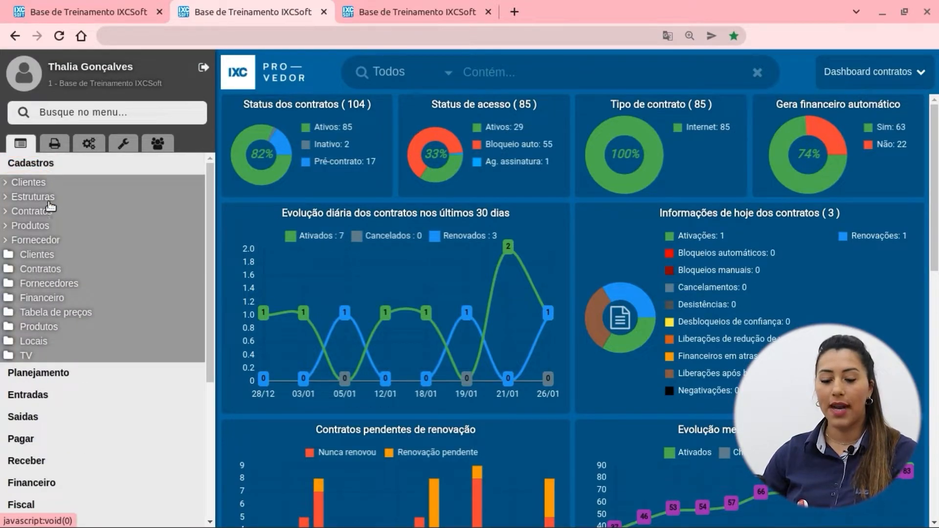
click(43, 300)
click(47, 314)
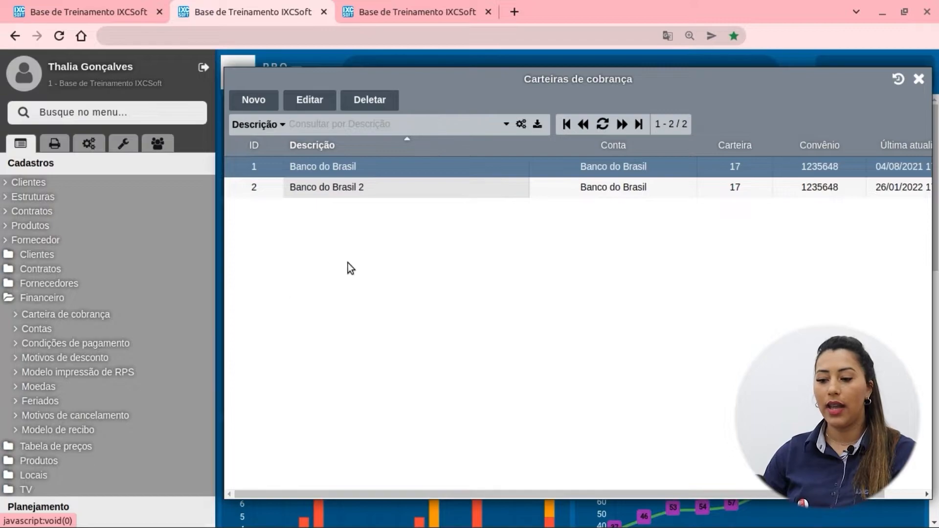
click(317, 100)
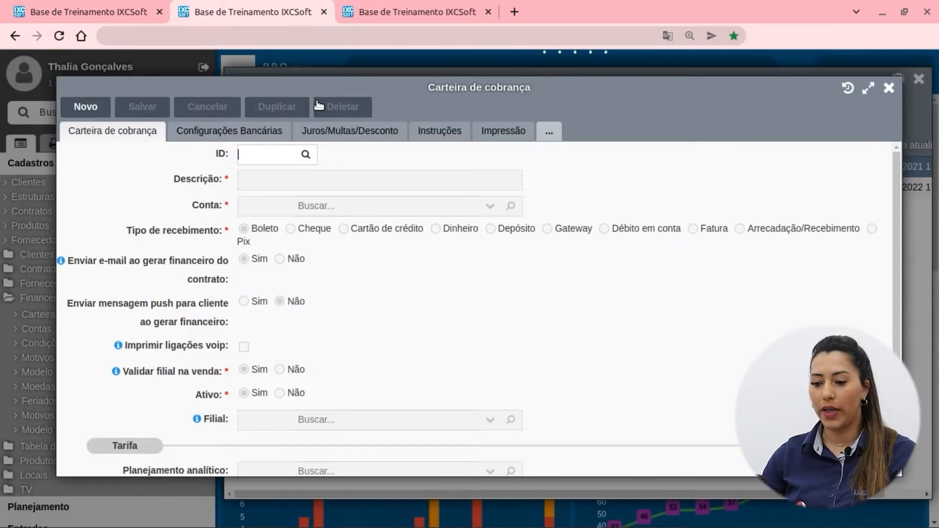
click(201, 133)
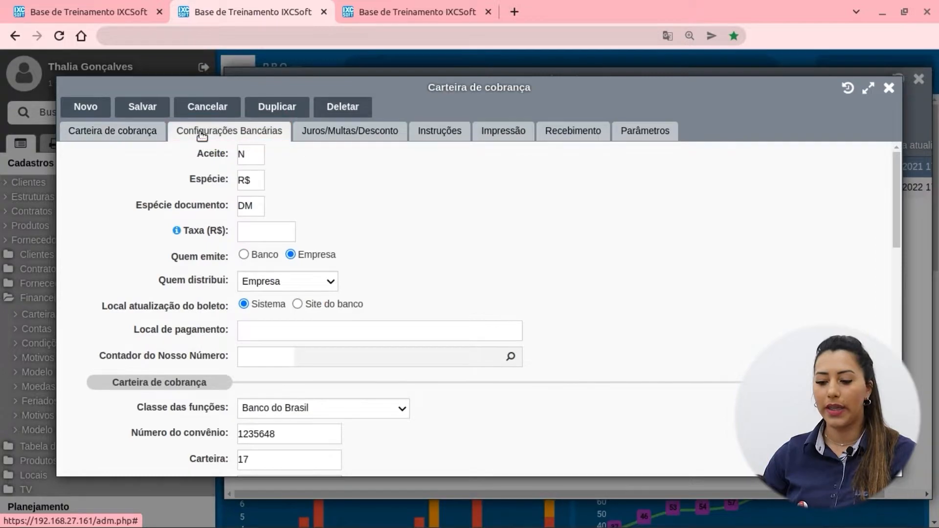
scroll(425, 223, down, 6)
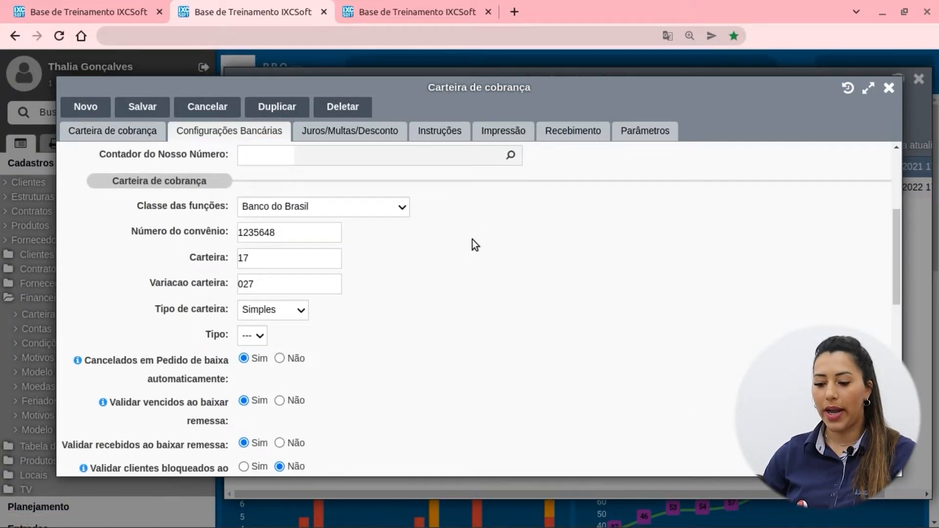
scroll(252, 239, down, 1)
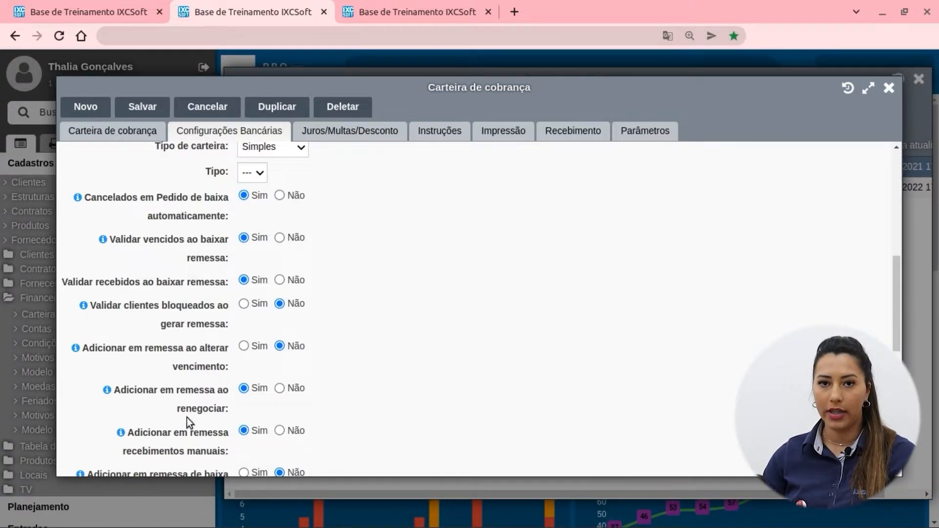
Step: Return to the remittance file in the first browser tab and download it
click(120, 14)
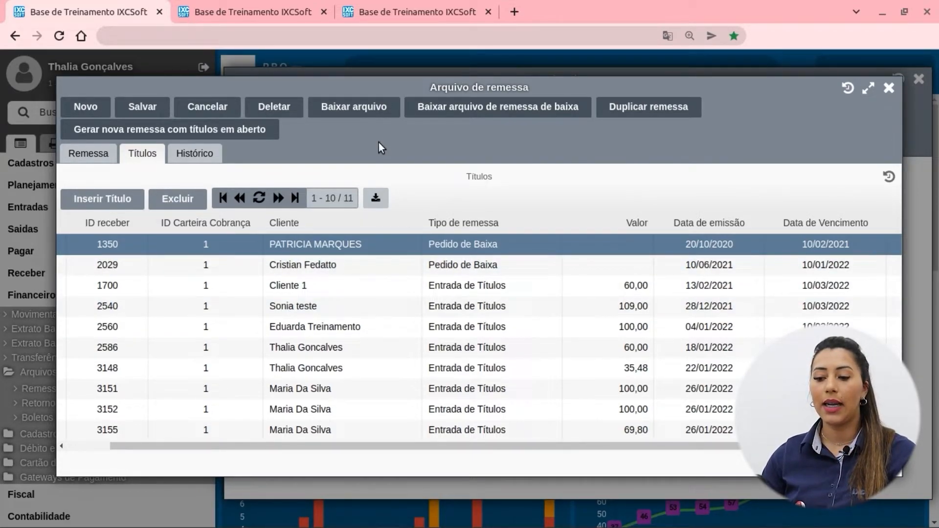
click(376, 106)
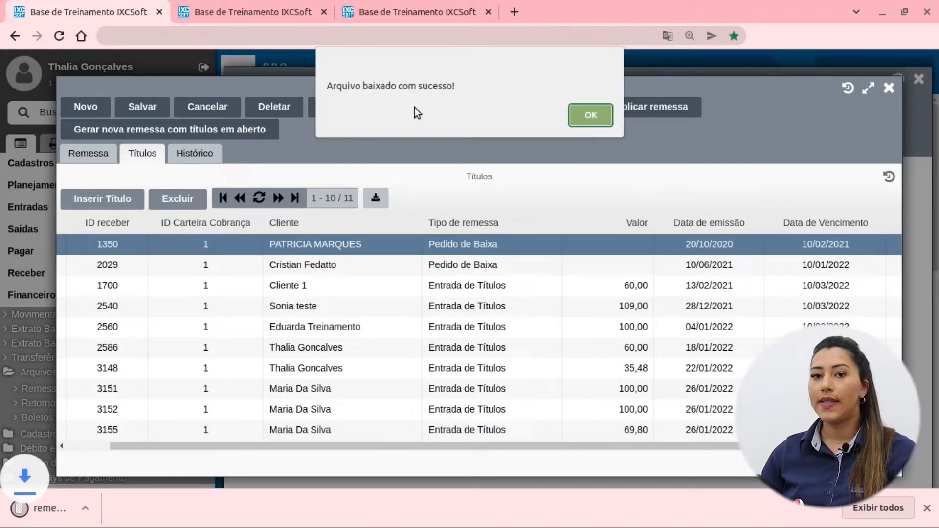
click(592, 119)
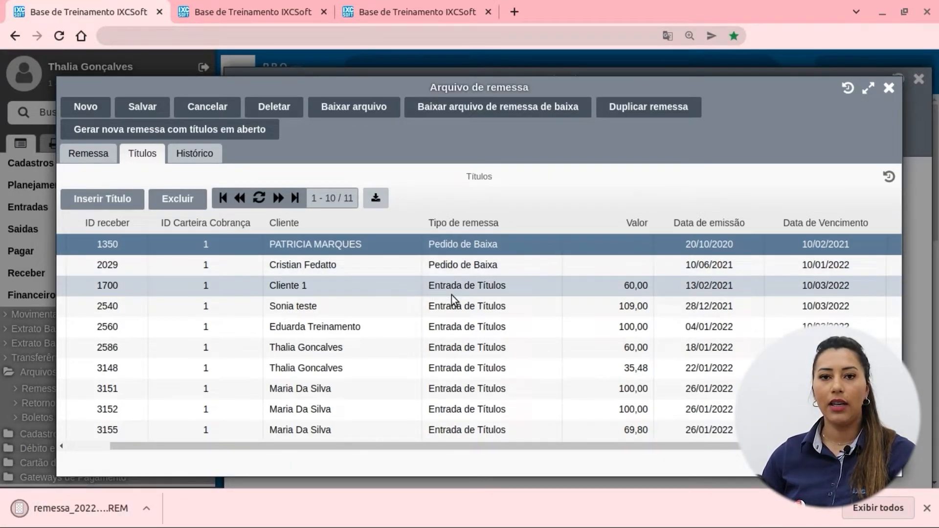
Step: Compare the remittance's Pedido de Baixa and Entrada de Títulos entries with the validation options in the billing wallet's bank settings
click(475, 259)
click(478, 248)
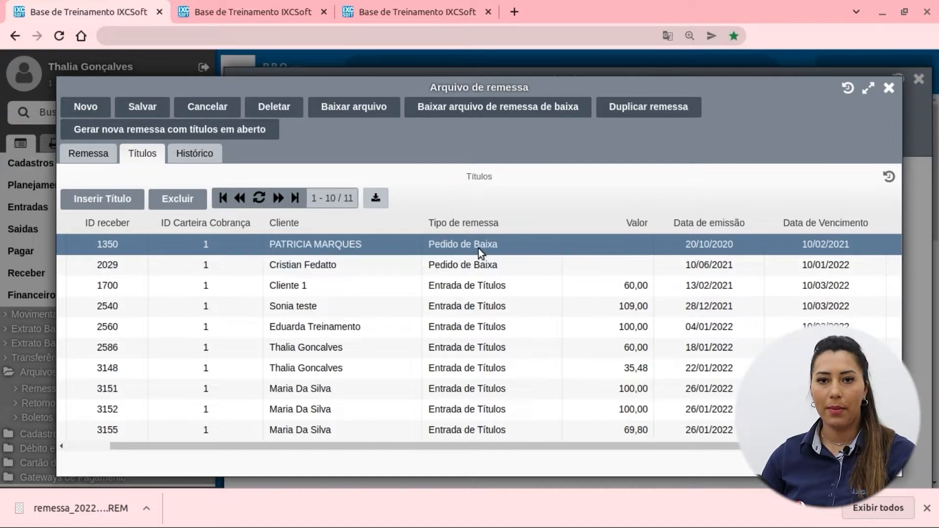
click(477, 287)
click(473, 306)
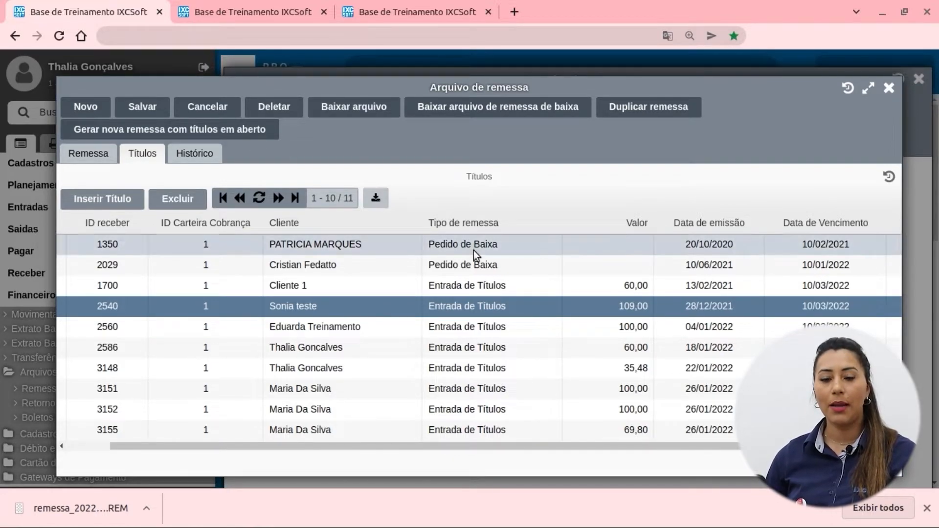
click(474, 264)
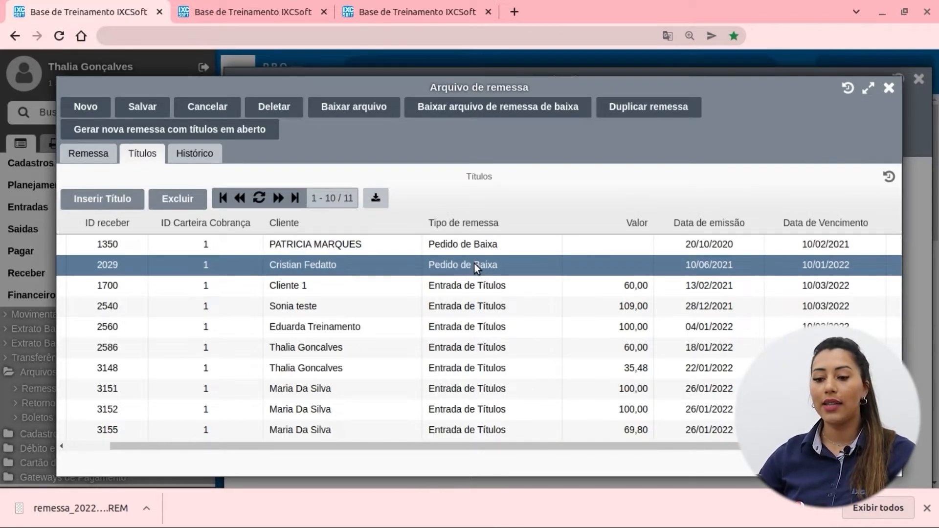
click(212, 6)
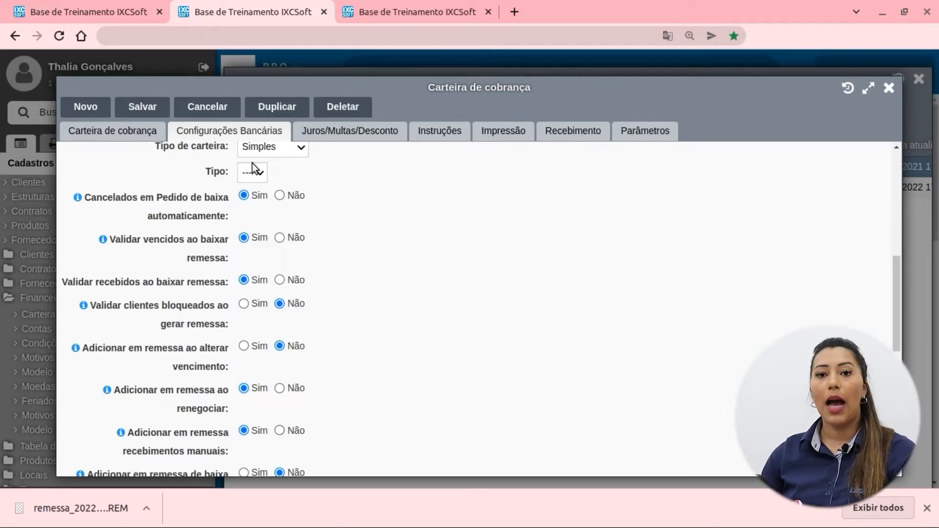
click(139, 11)
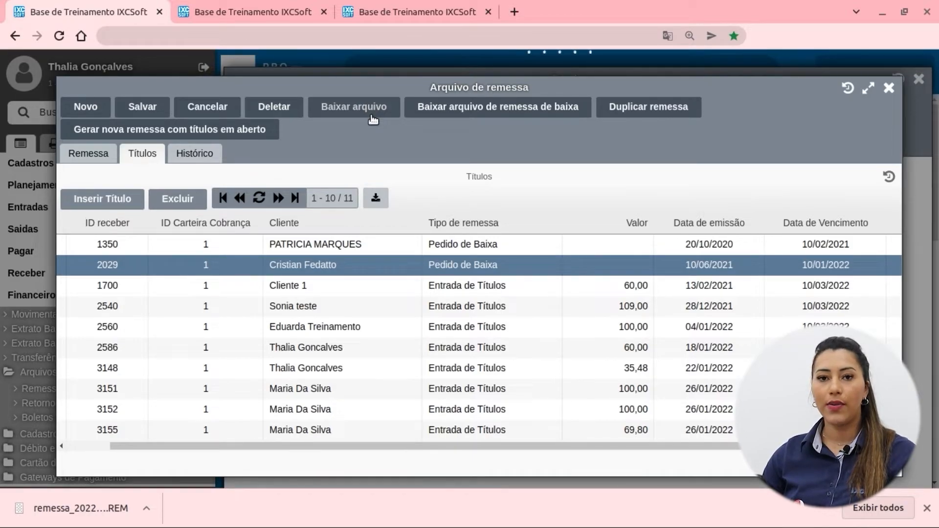
mouse_move(138, 521)
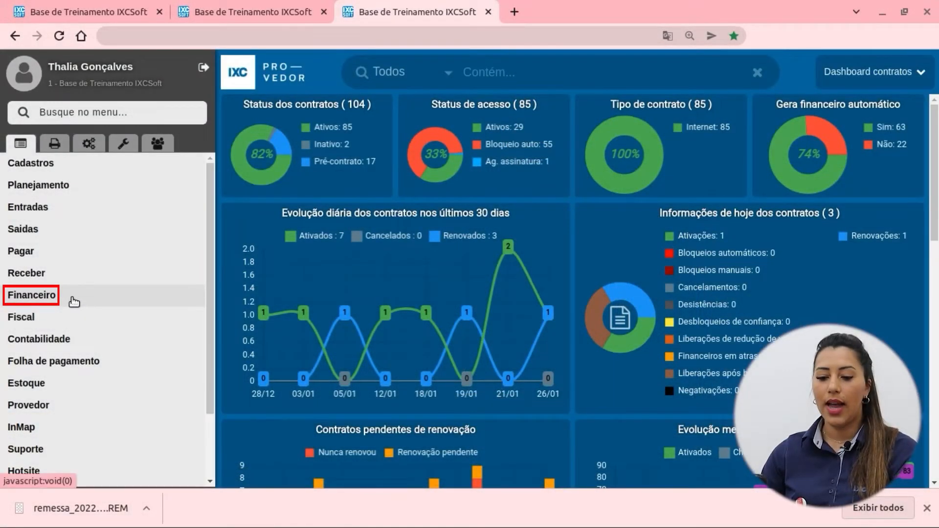
Step: Start a new boleto remittance file in the third browser tab and assign it the Banco do Brasil wallet
click(72, 300)
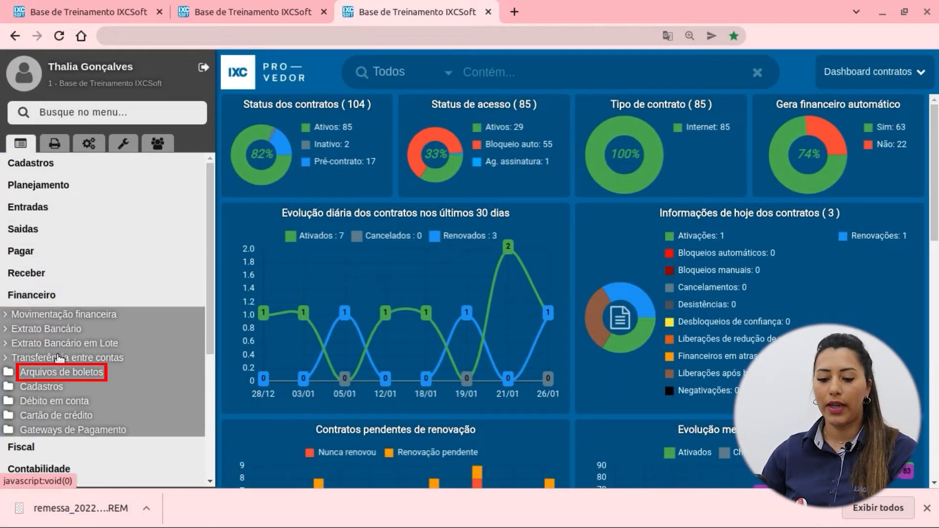
click(56, 373)
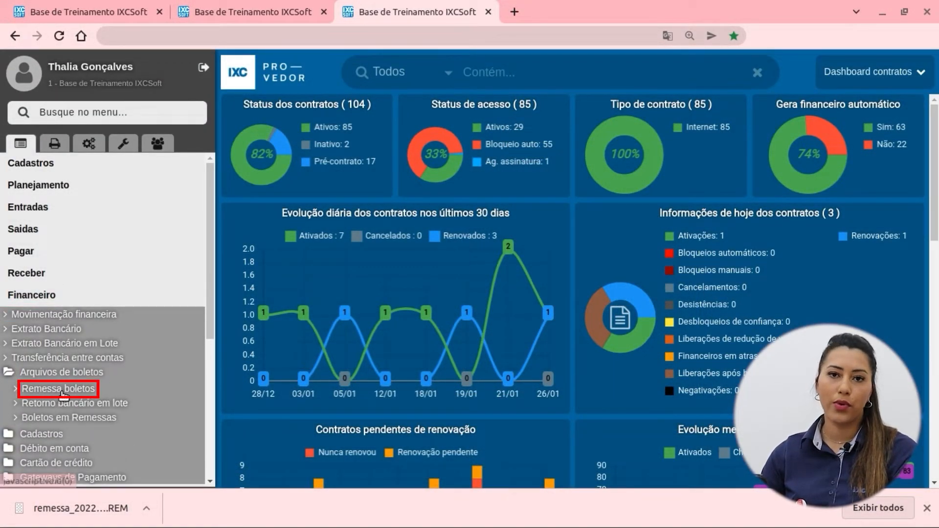
click(56, 391)
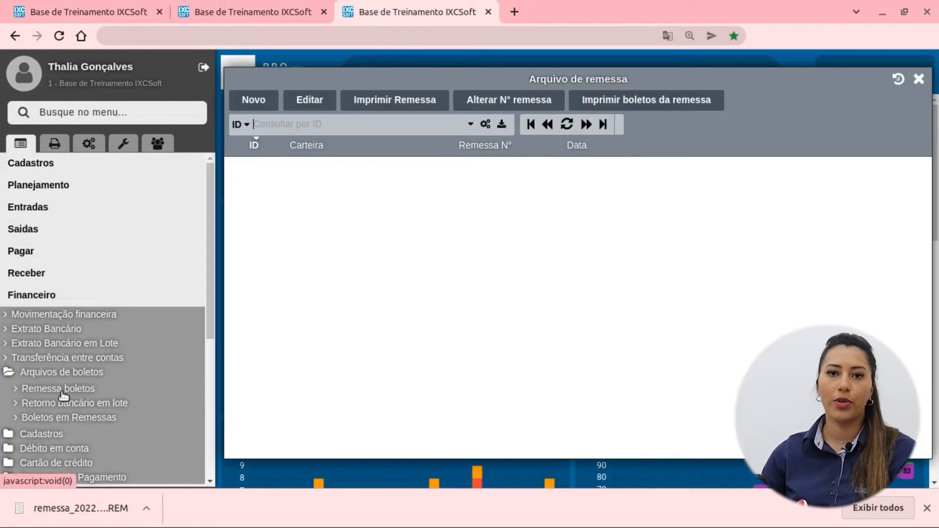
click(261, 102)
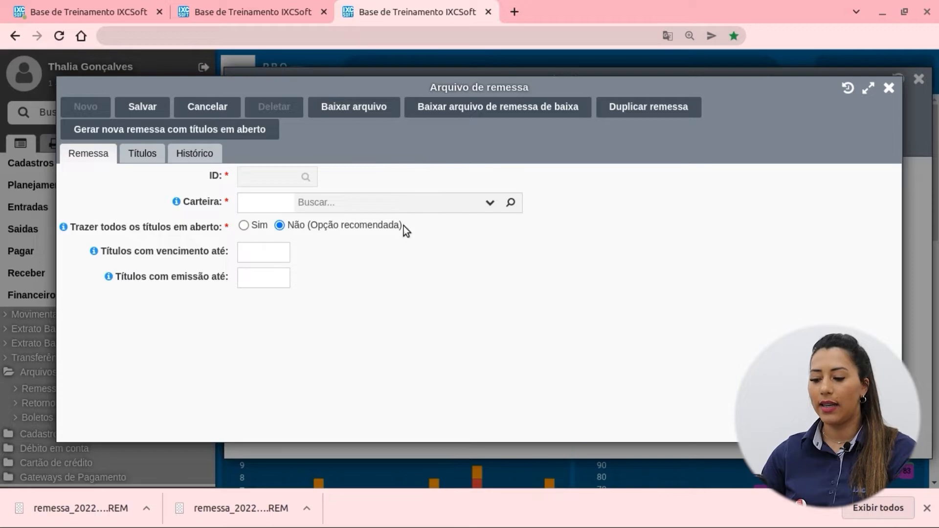
click(509, 204)
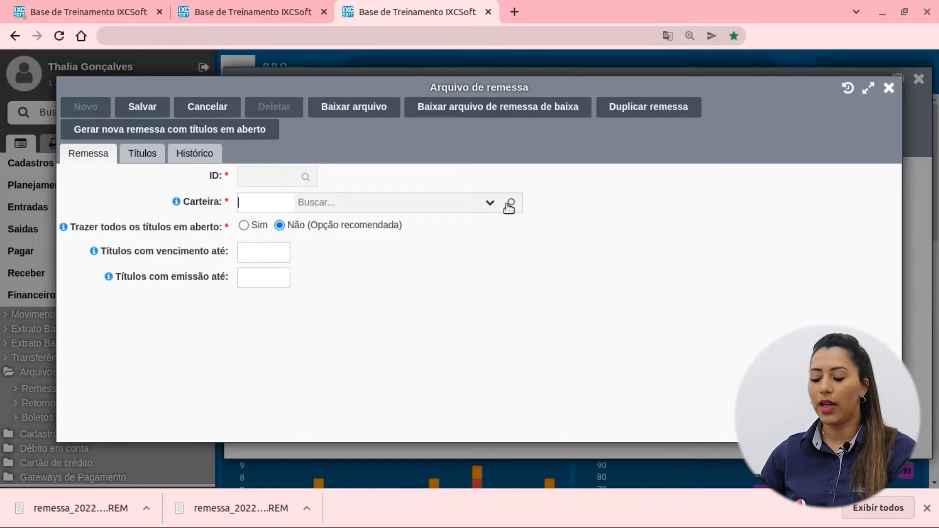
double_click(494, 184)
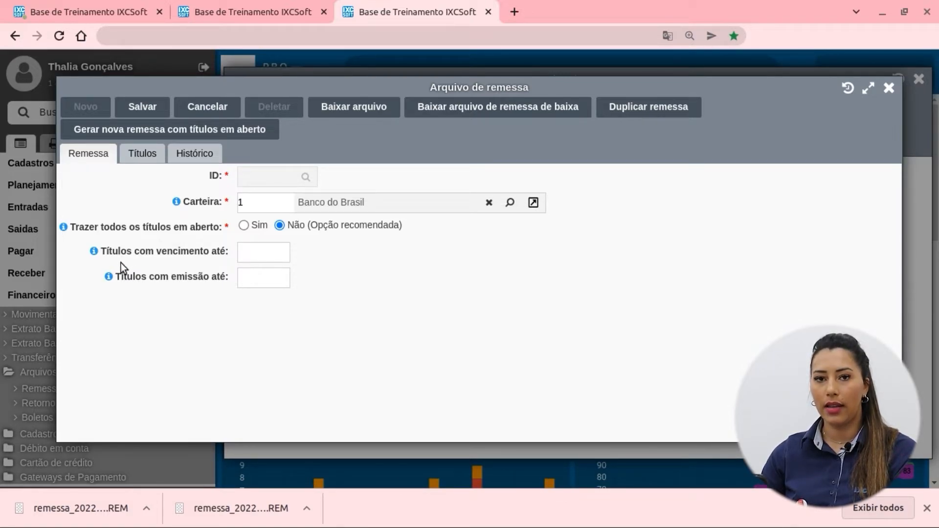
Step: Limit the new remittance to titles due by 26/01/2022 and save it
click(269, 248)
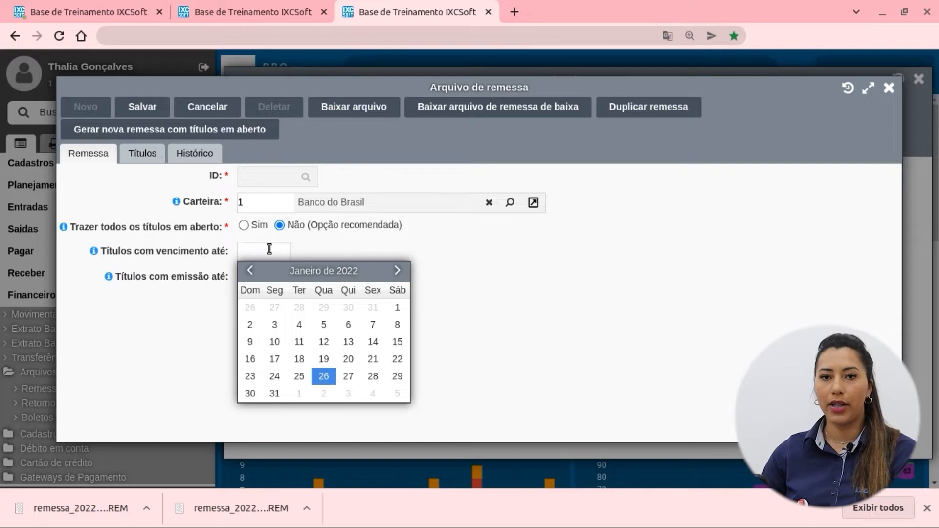
click(322, 378)
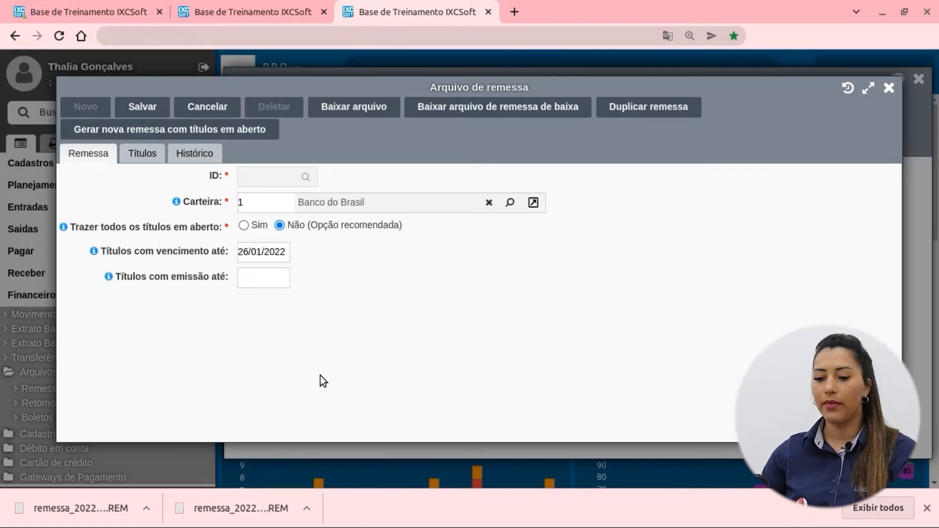
click(143, 108)
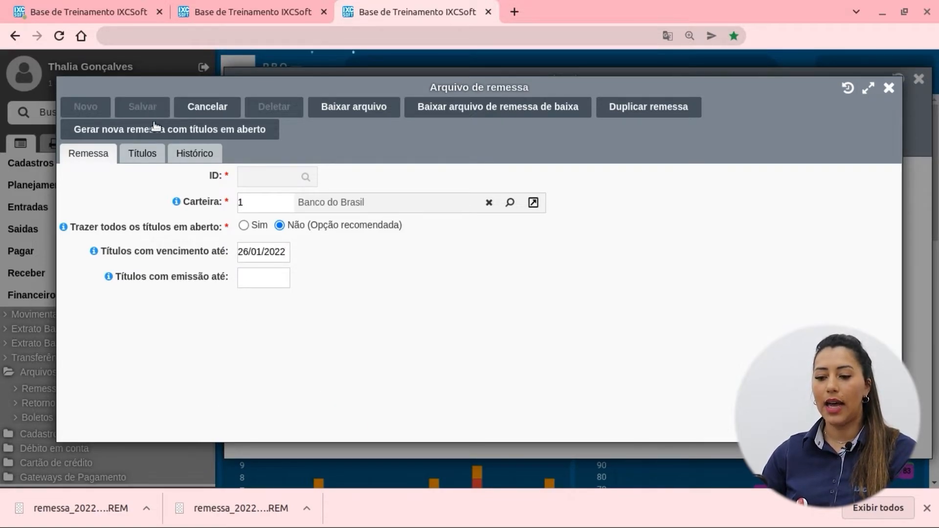
Step: Check the title list of the saved remittance against its wallet and due-date settings
click(147, 153)
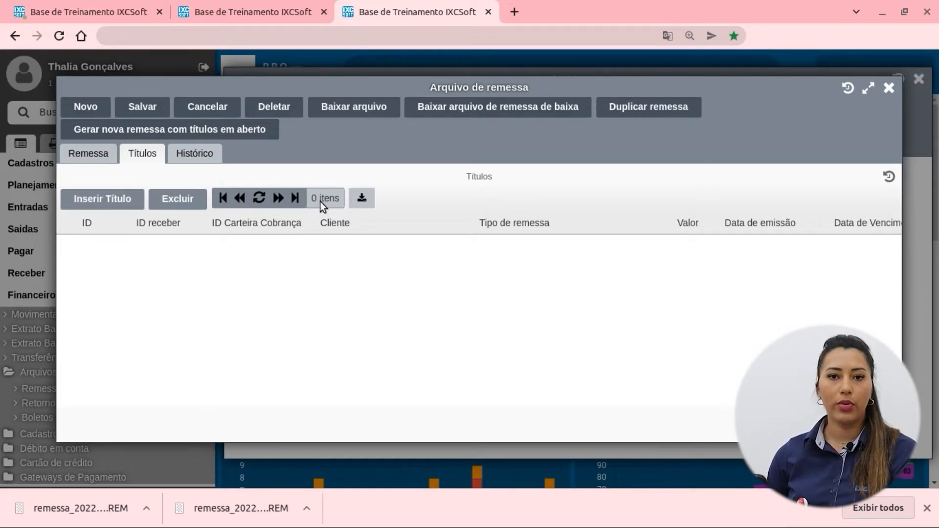
click(105, 160)
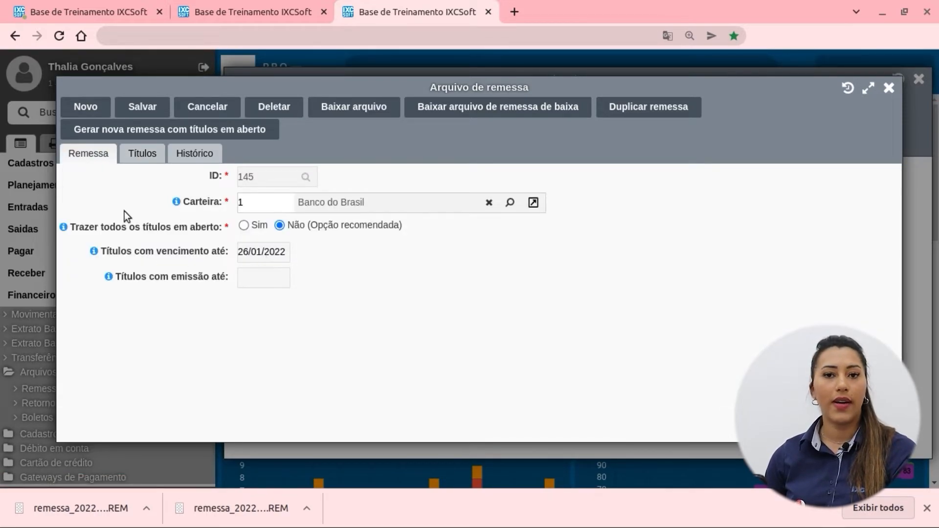
click(139, 155)
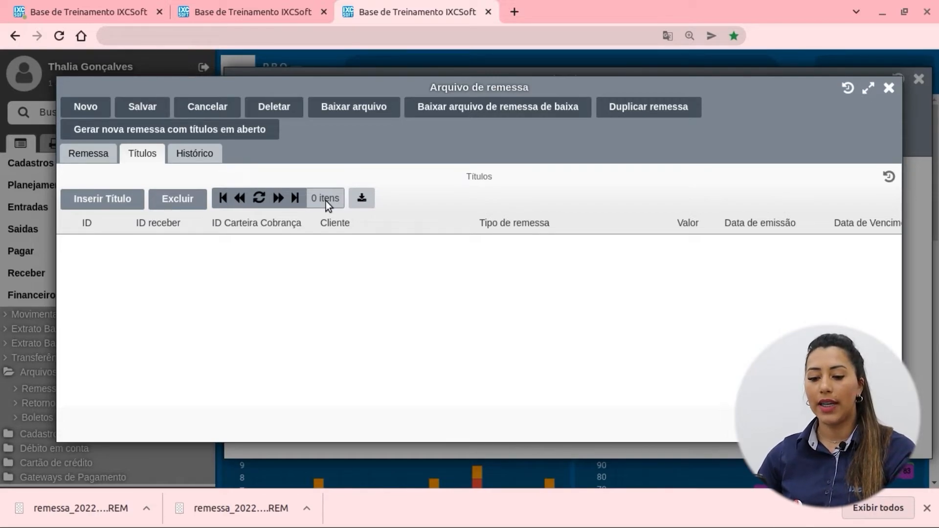
Step: Manually insert receivable 1915 into the remittance as Entrada de Títulos, save it and download the remittance file
click(128, 198)
click(270, 166)
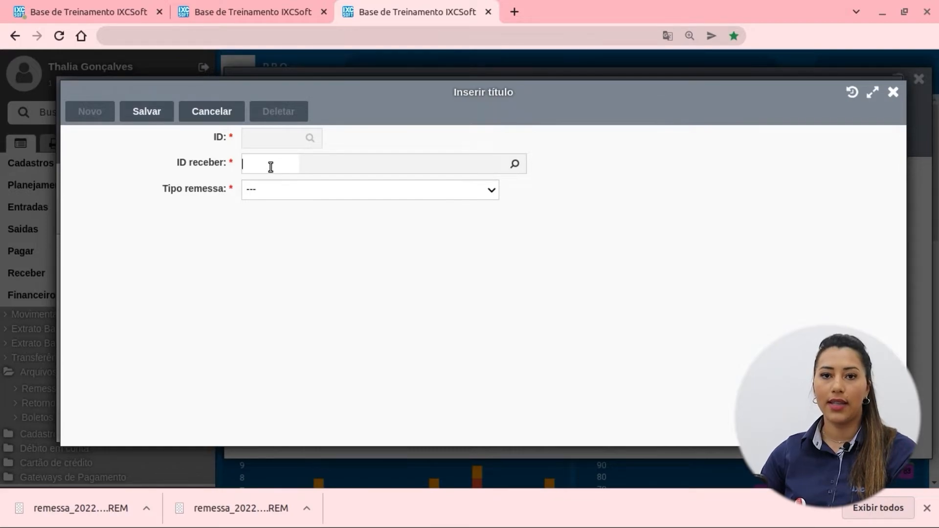
click(514, 164)
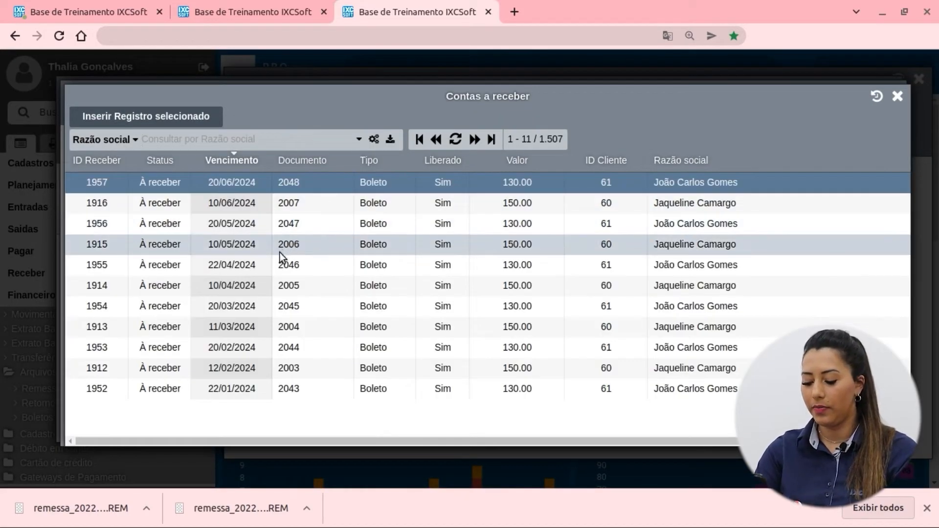
double_click(260, 249)
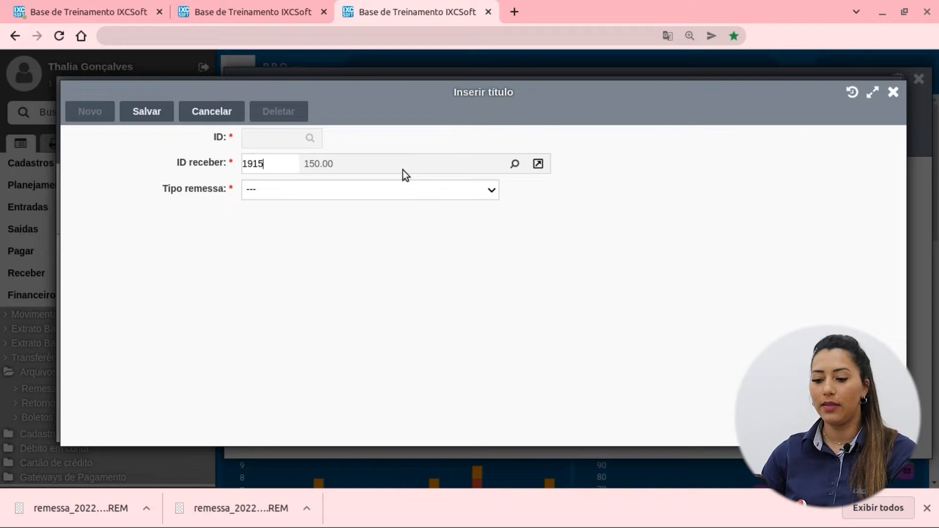
click(394, 189)
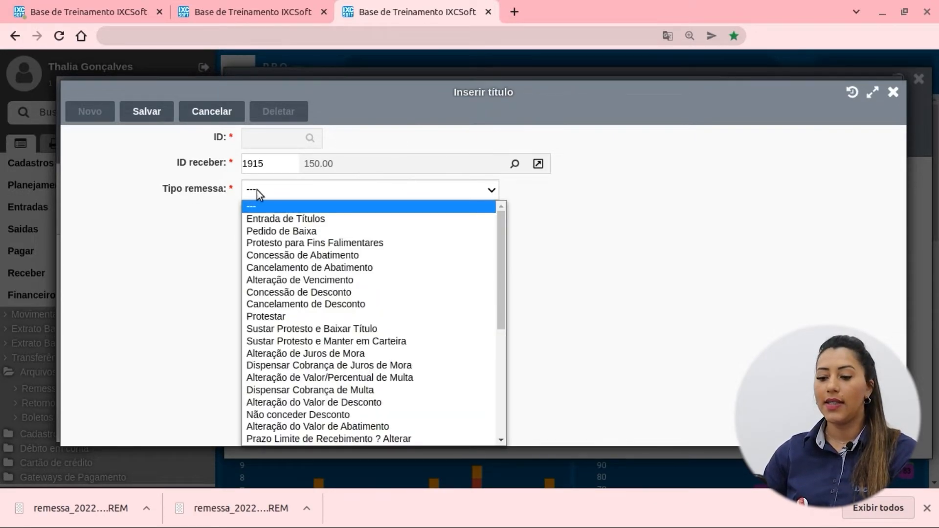
click(342, 218)
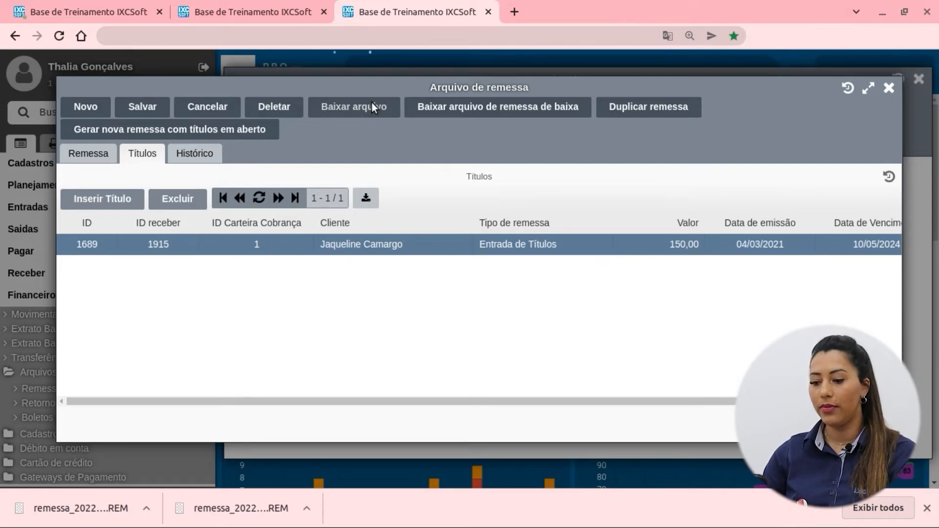
click(573, 119)
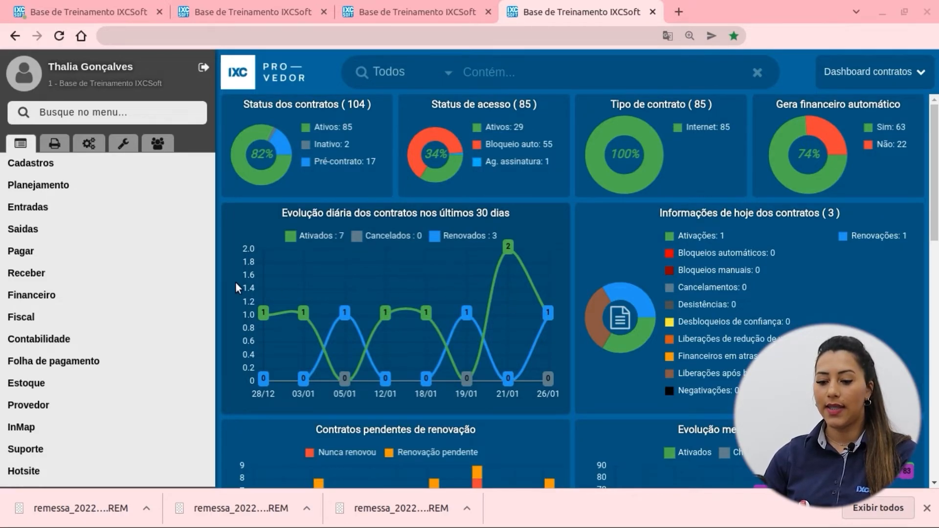
Step: Start a new batch bank return (Retorno bancário em lote) in the fourth browser tab and assign it the Banco do Brasil wallet
click(31, 295)
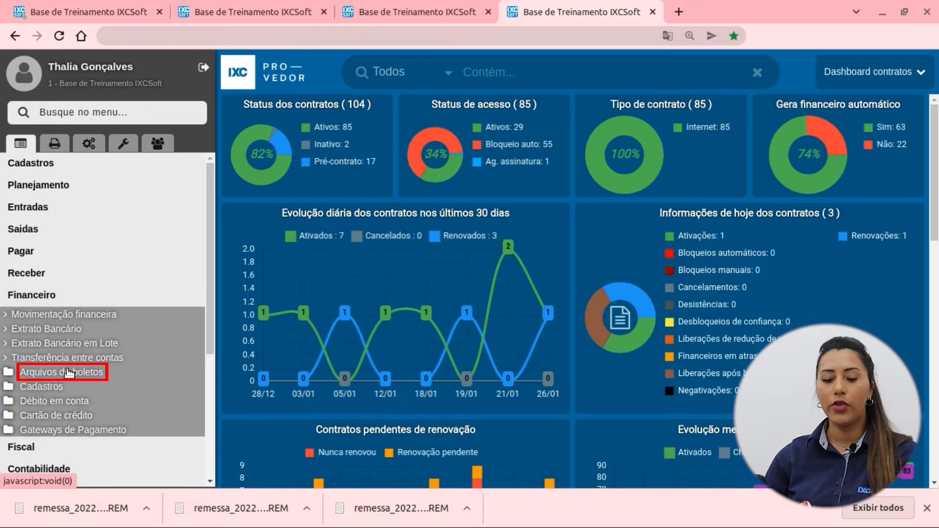
click(53, 372)
click(68, 404)
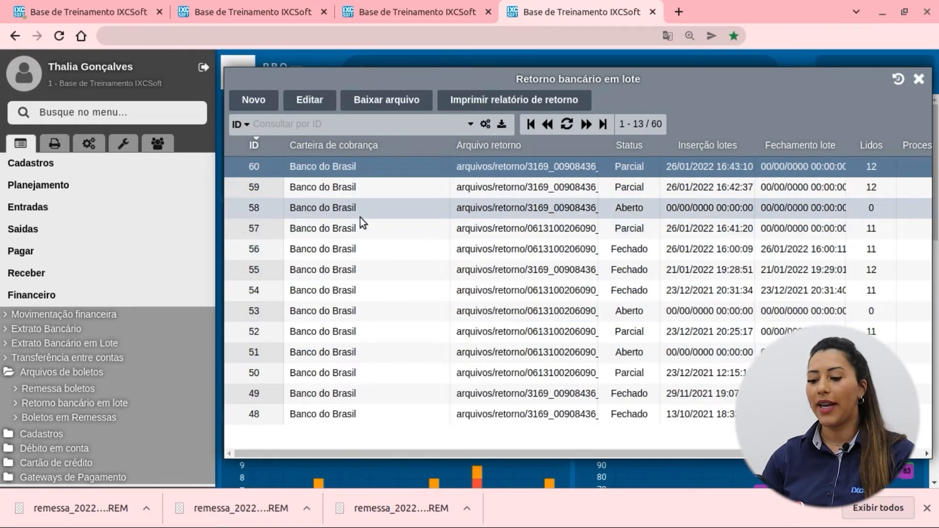
click(255, 100)
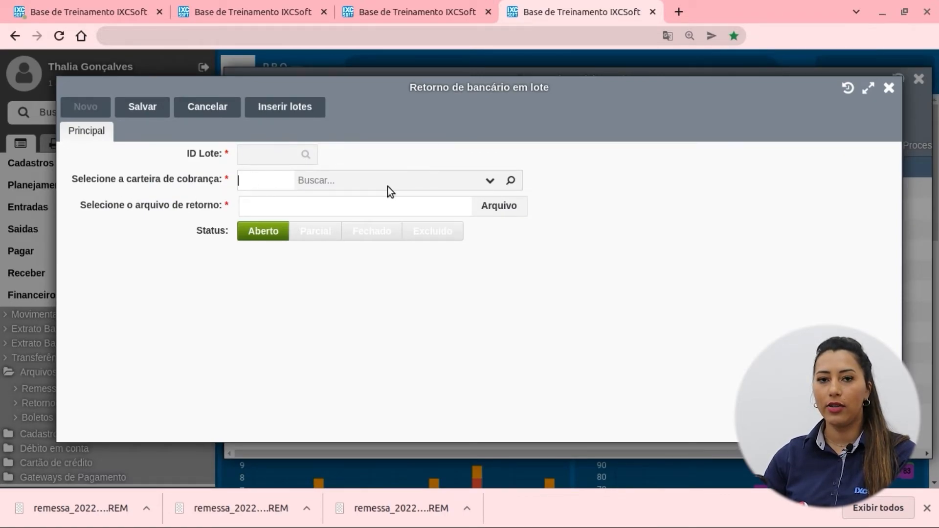
click(512, 182)
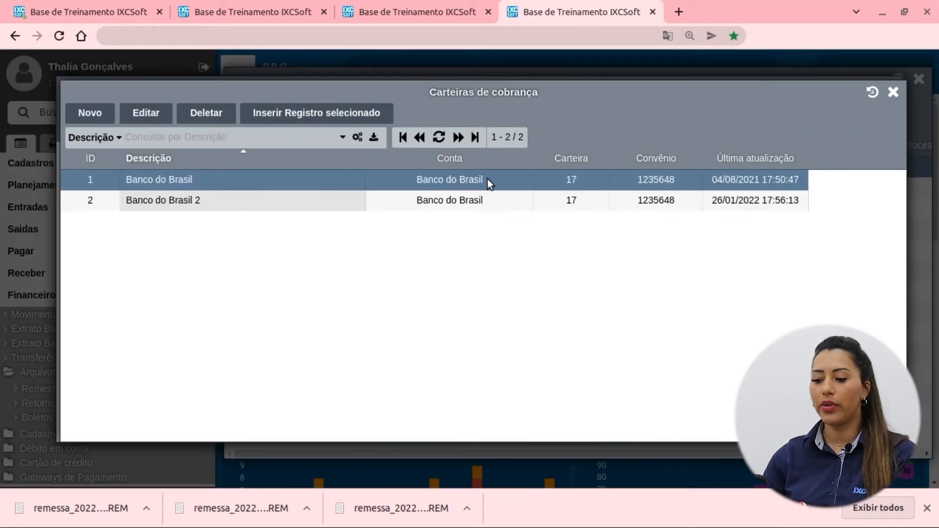
double_click(450, 180)
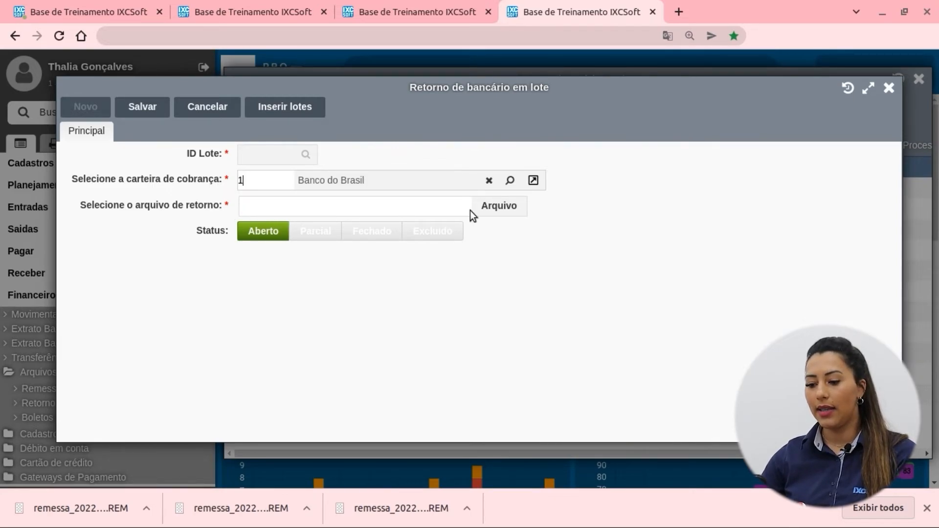
click(493, 212)
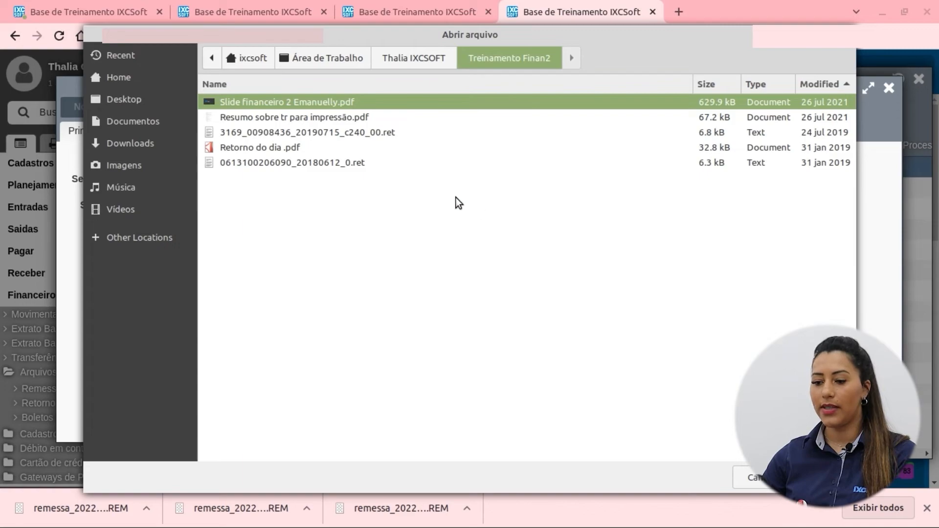
click(376, 163)
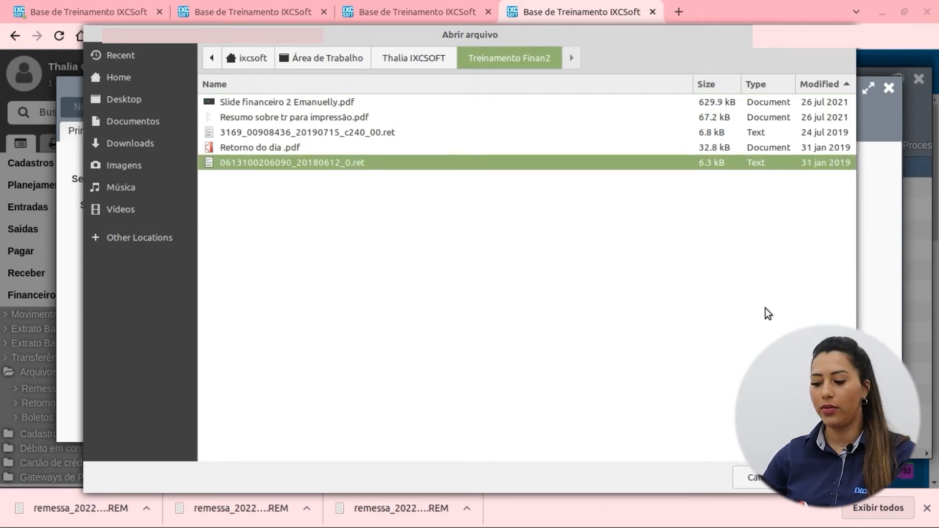
key(Return)
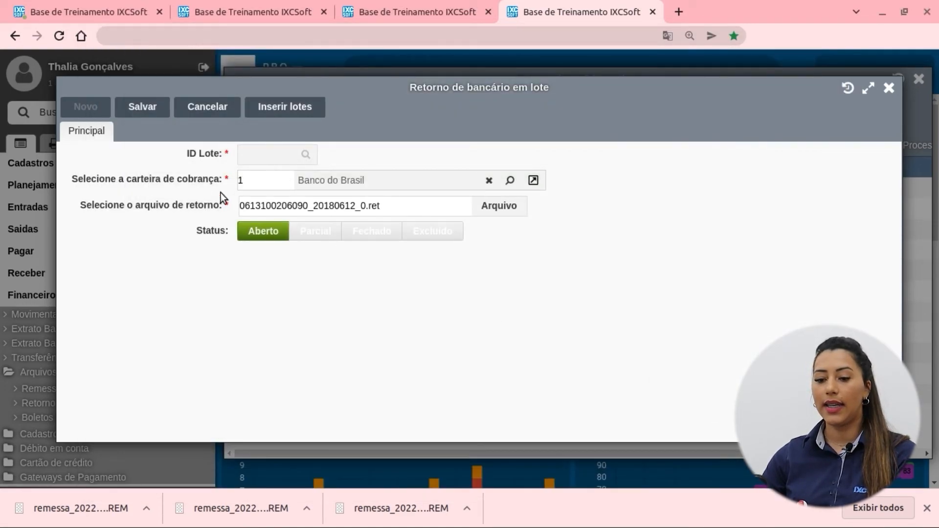
click(142, 106)
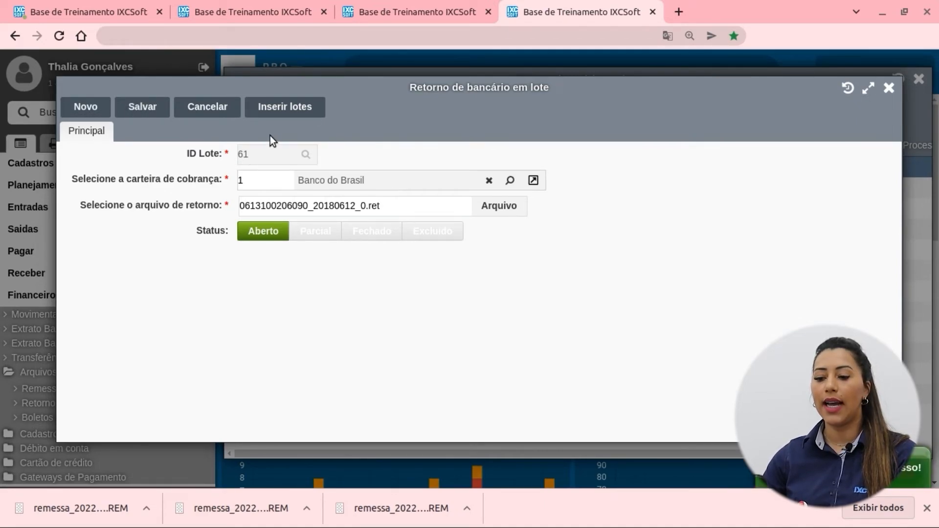
Step: Insert the batches from the saved return file, confirming its processing, and process the pending batch
click(285, 106)
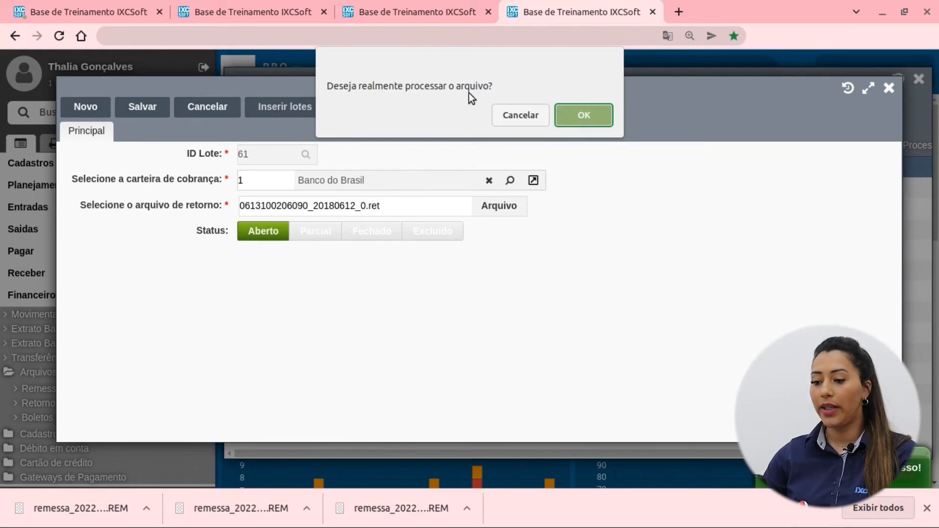
click(583, 115)
click(304, 109)
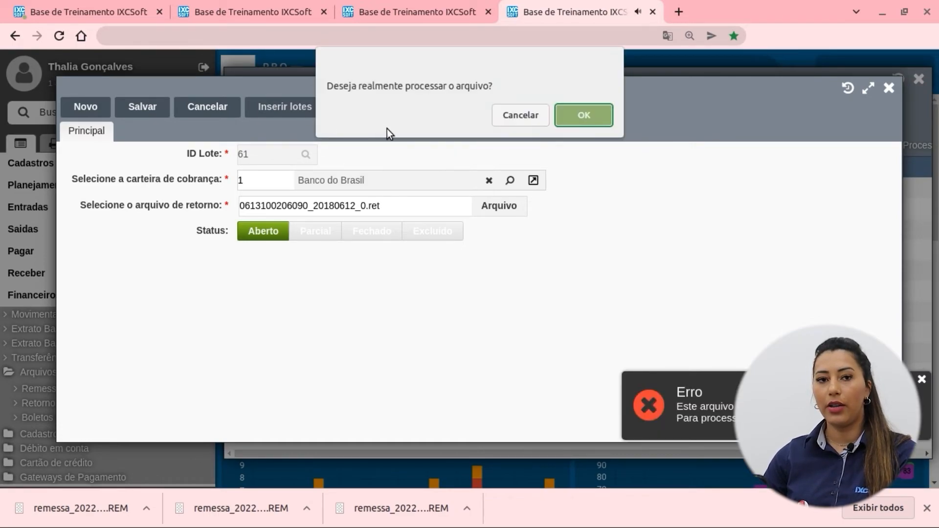
click(567, 119)
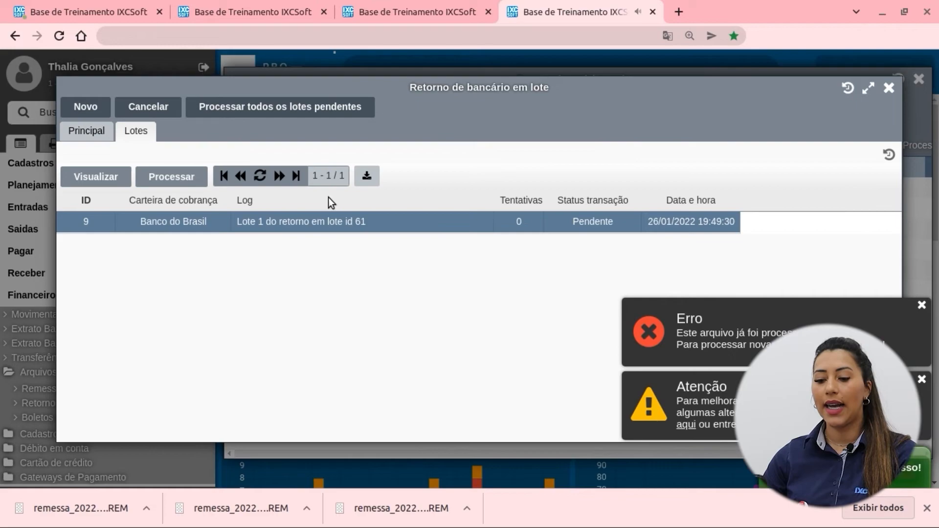
click(172, 177)
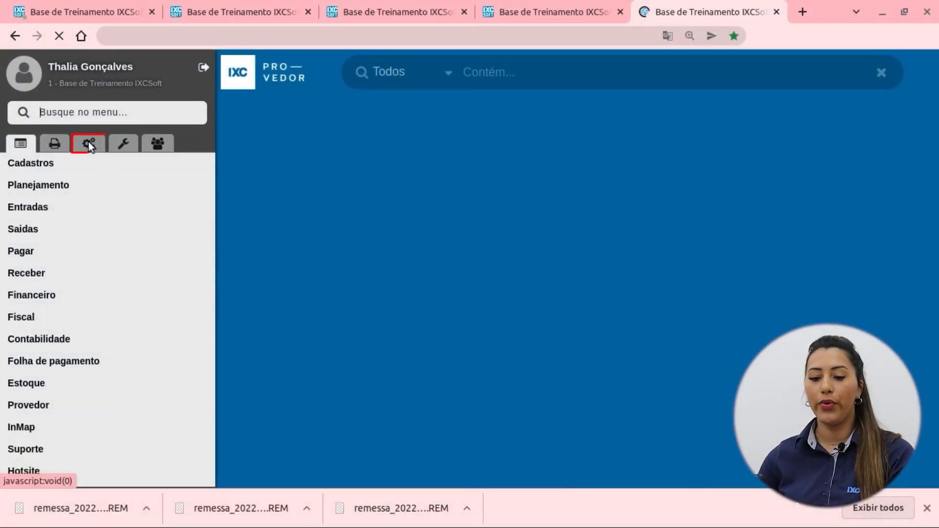
Step: Examine the limit of boletos per return batch in the accounts-receivable section of the financial parameters, using the fifth browser tab
click(89, 144)
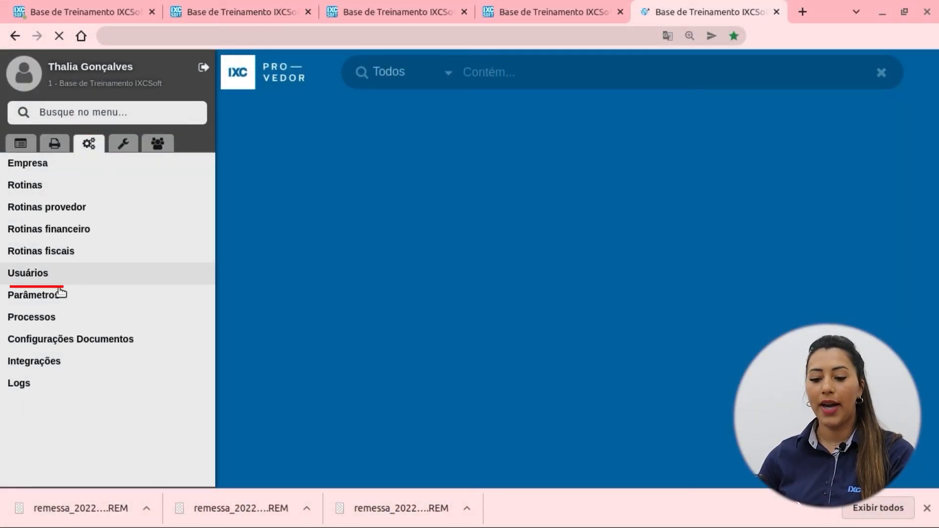
click(59, 293)
click(81, 362)
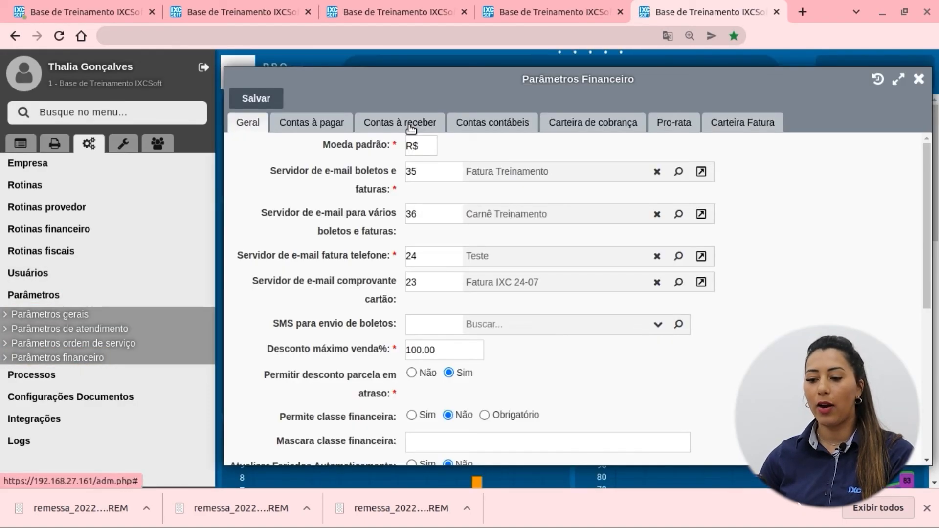
click(411, 128)
drag(434, 237, 406, 237)
click(433, 242)
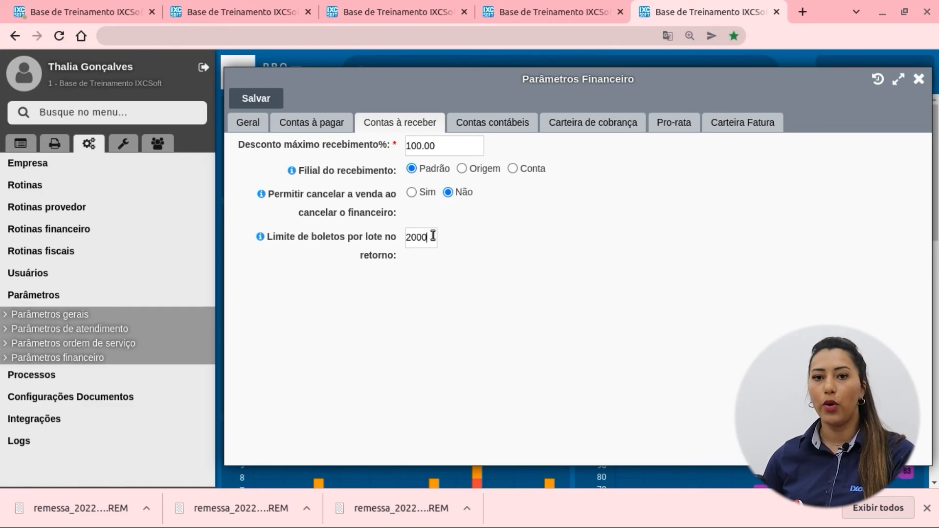
drag(433, 237, 402, 239)
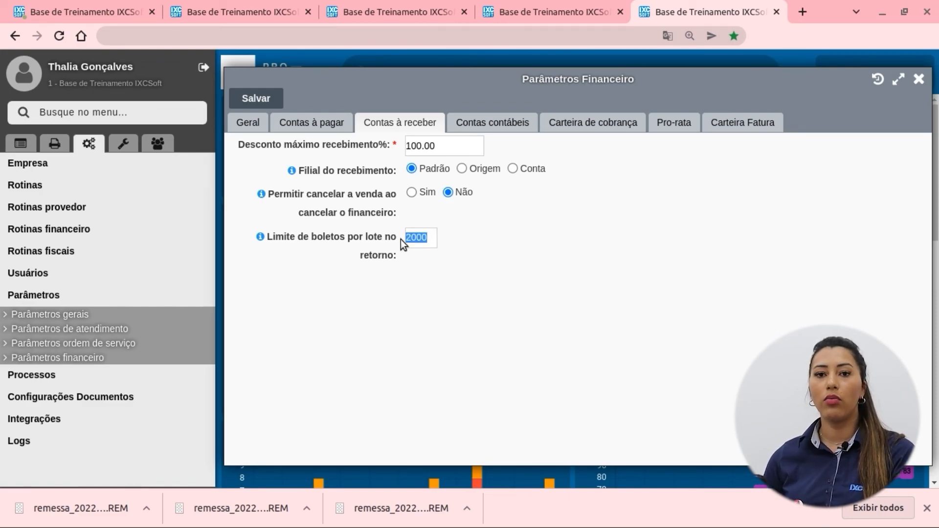